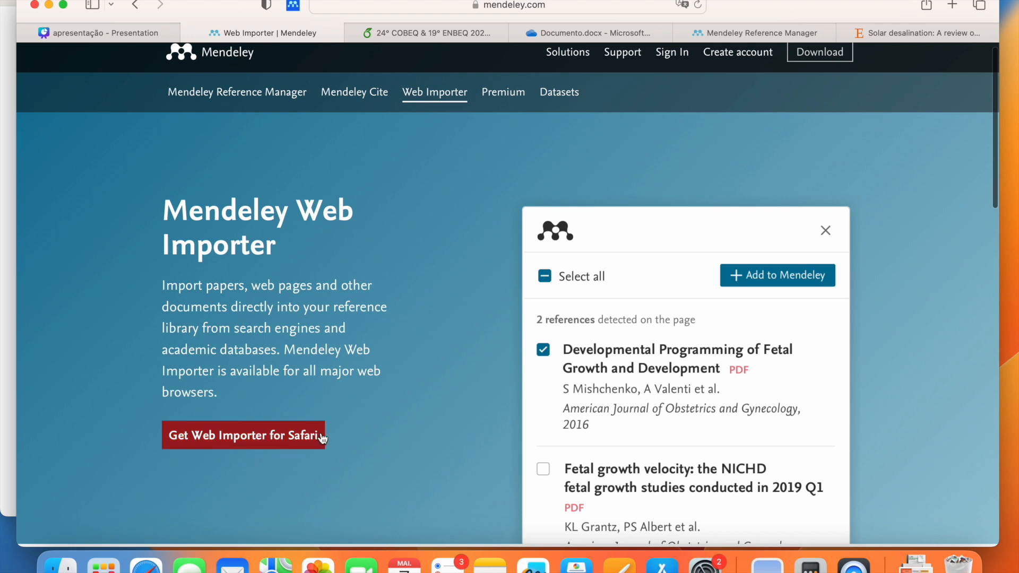
Step: Scroll back up the Mendeley Web Importer page about importing papers from the browser
{"action": "scroll", "coordinate": [321, 429], "scroll_direction": "up", "scroll_amount": 1}
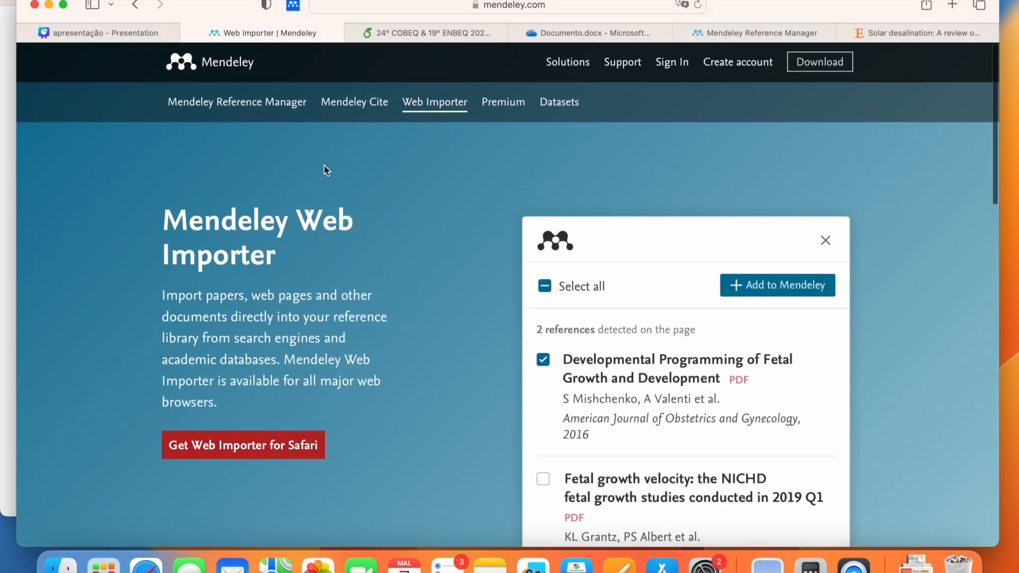
Step: Sign in to Mendeley Web Importer through the UFBA institution
{"action": "left_click", "coordinate": [293, 6]}
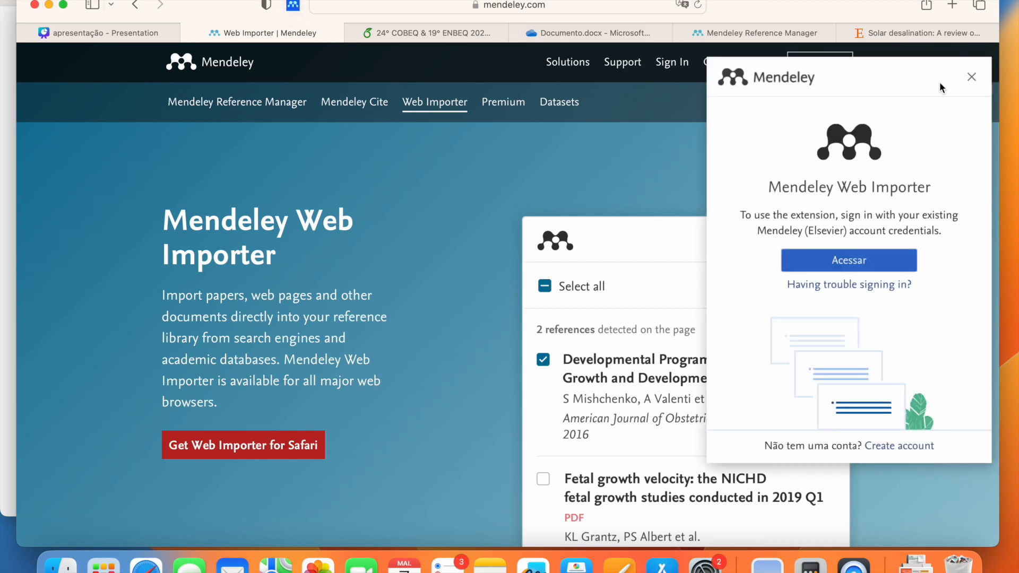
{"action": "left_click", "coordinate": [969, 81]}
{"action": "left_click", "coordinate": [294, 6]}
{"action": "left_click", "coordinate": [858, 264]}
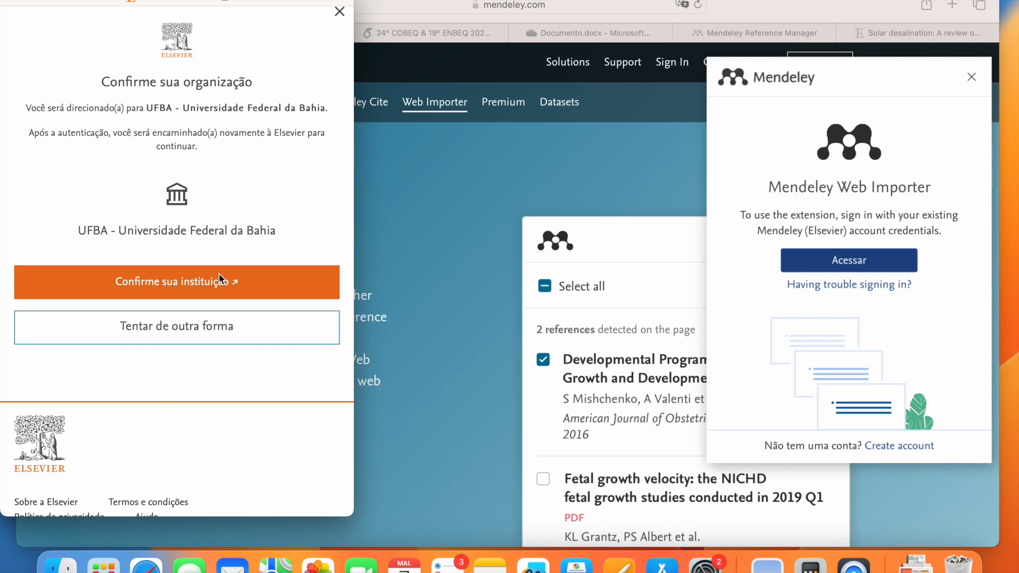
{"action": "left_click", "coordinate": [220, 280]}
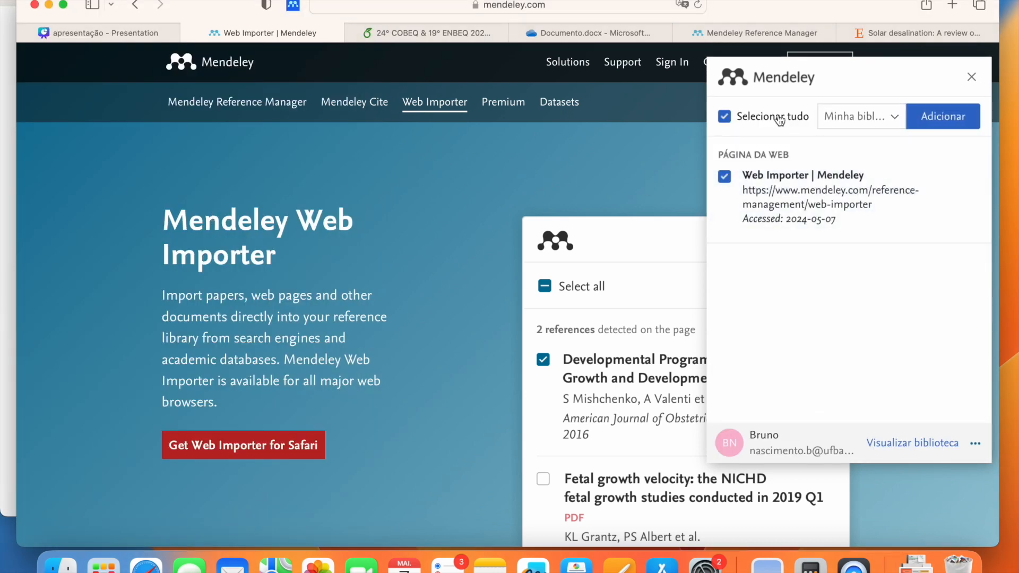
Step: Deselect the 'Web Importer | Mendeley' page and close the importer without adding anything
{"action": "left_click", "coordinate": [776, 117]}
{"action": "left_click", "coordinate": [971, 77]}
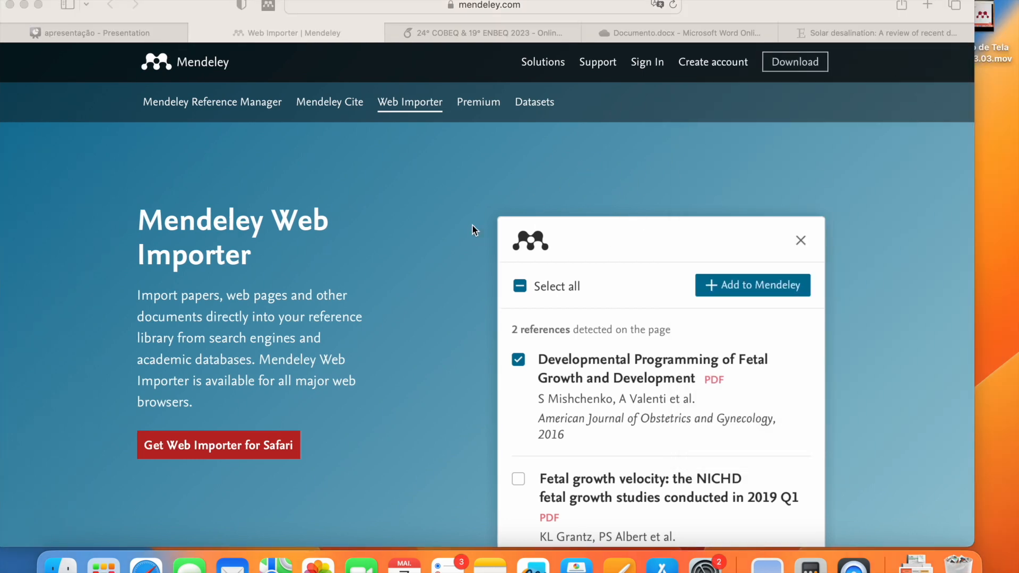
{"action": "left_click", "coordinate": [444, 218]}
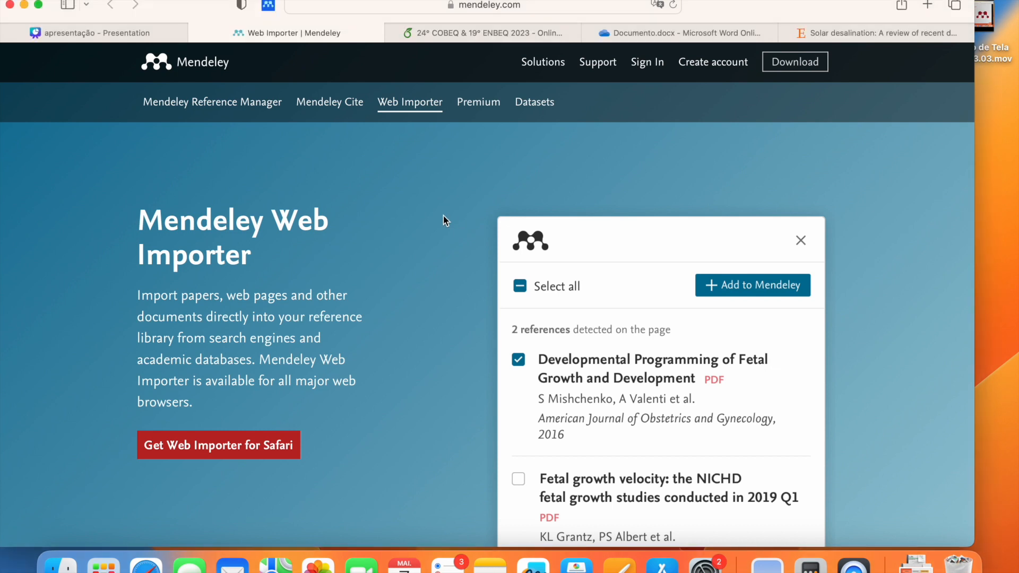
{"action": "left_click", "coordinate": [270, 7]}
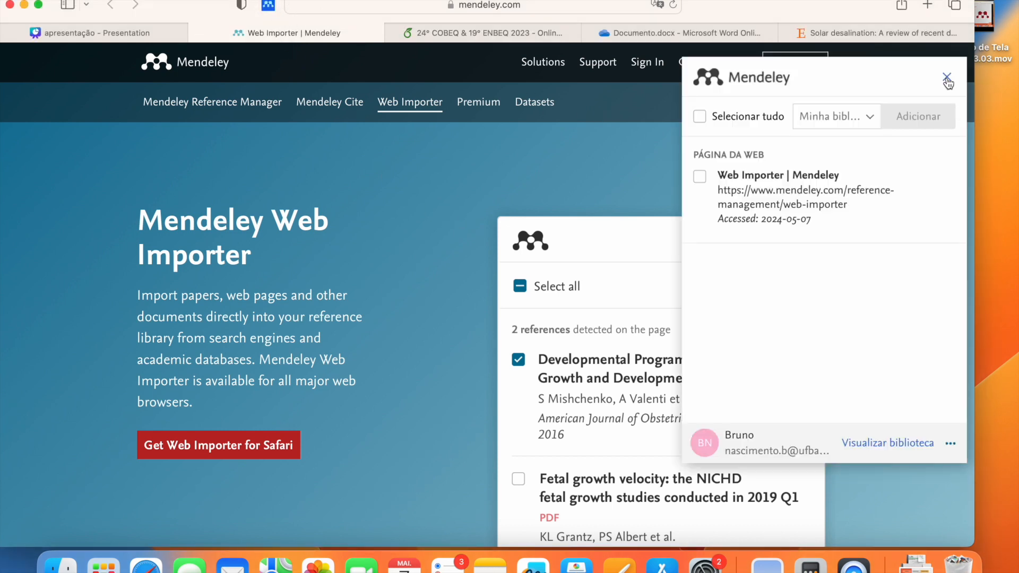
{"action": "left_click", "coordinate": [947, 79]}
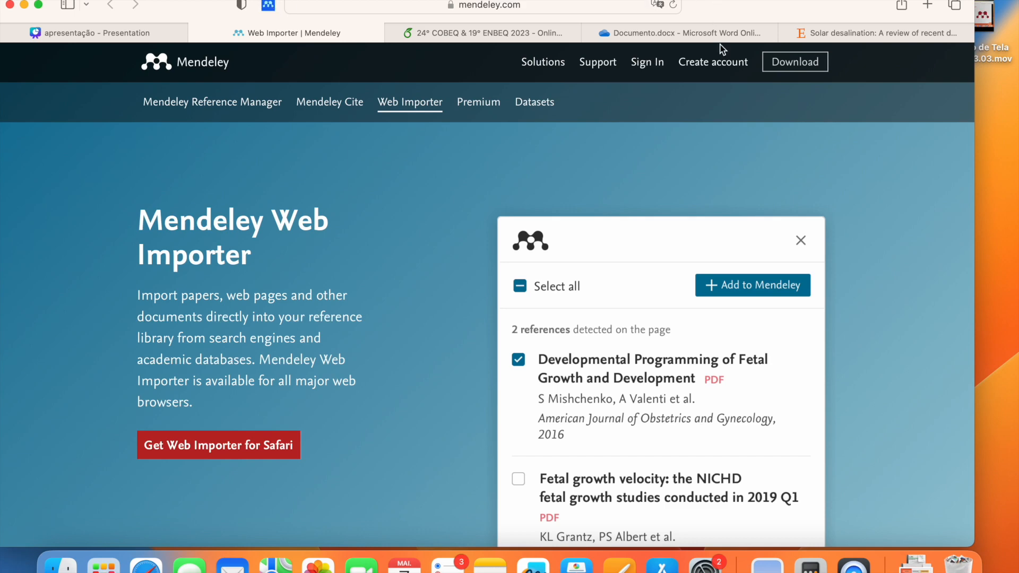
Step: Switch to the Solar desalination review on ScienceDirect and skim its Highlights and Abstract
{"action": "scroll", "coordinate": [708, 126], "scroll_direction": "down", "scroll_amount": 3}
{"action": "left_click", "coordinate": [877, 33]}
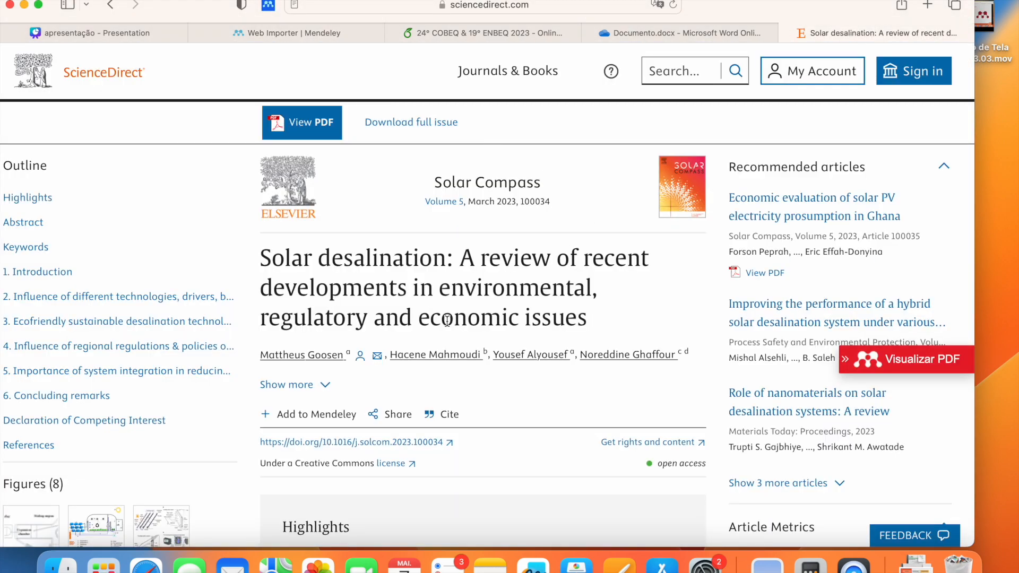
{"action": "scroll", "coordinate": [459, 359], "scroll_direction": "down", "scroll_amount": 6}
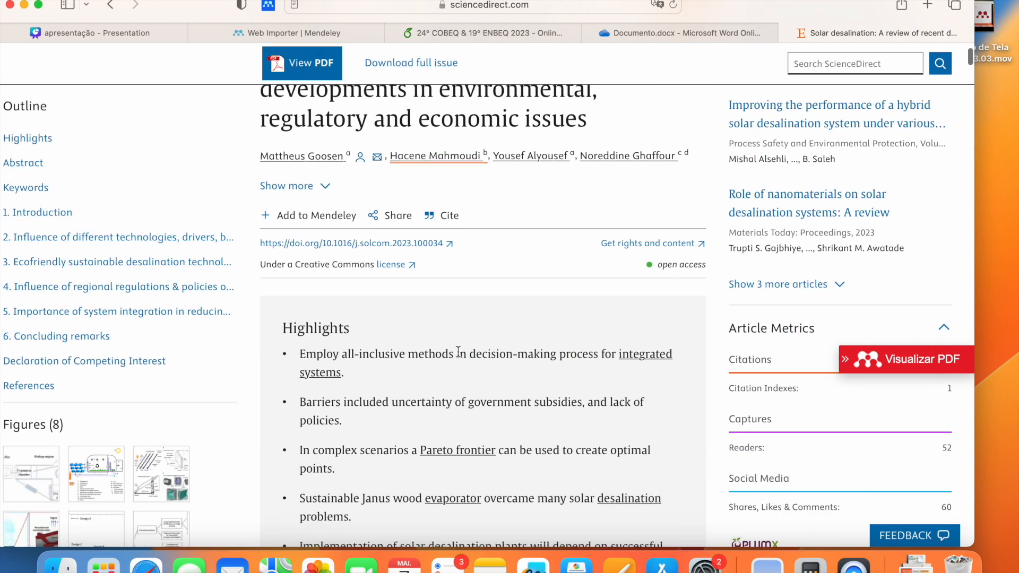
{"action": "scroll", "coordinate": [460, 359], "scroll_direction": "up", "scroll_amount": 3}
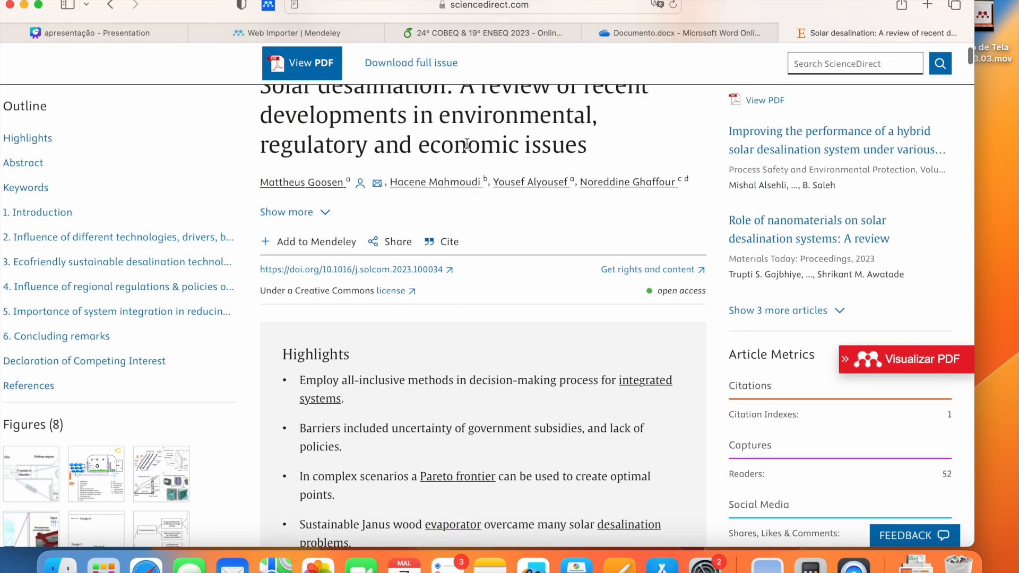
{"action": "scroll", "coordinate": [476, 145], "scroll_direction": "down", "scroll_amount": 5}
{"action": "scroll", "coordinate": [485, 295], "scroll_direction": "down", "scroll_amount": 4}
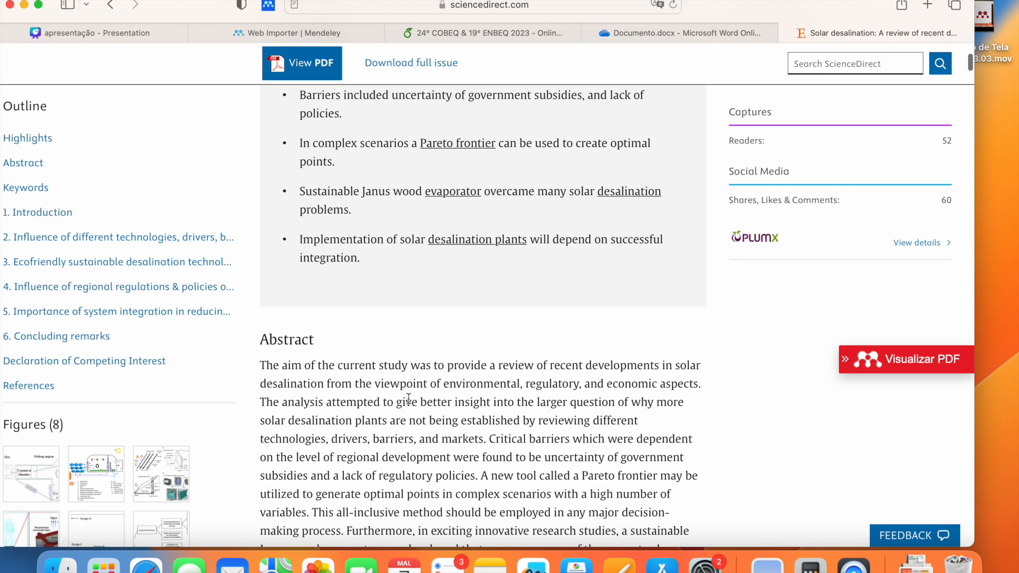
{"action": "scroll", "coordinate": [409, 399], "scroll_direction": "up", "scroll_amount": 10}
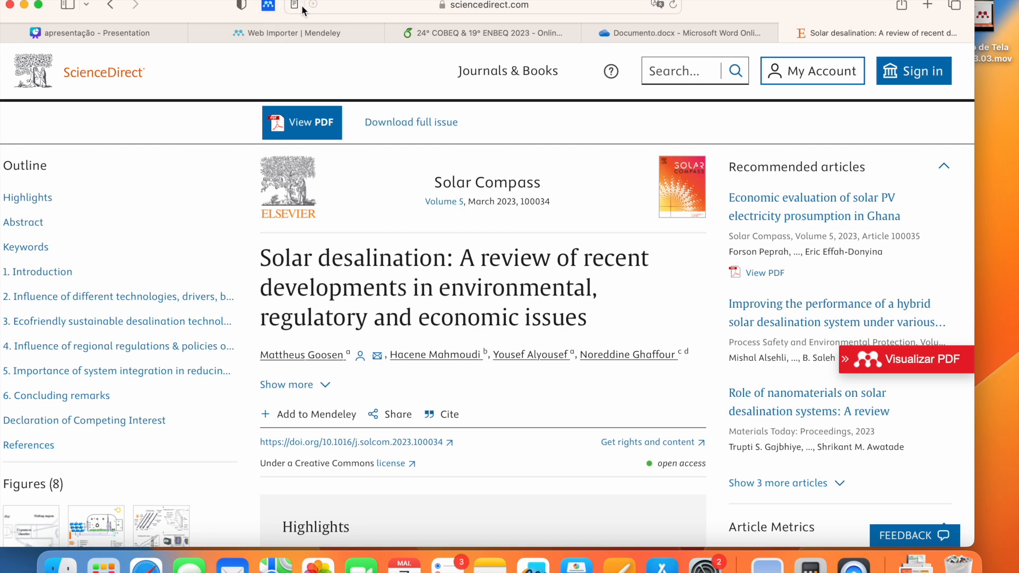
Step: Bring up the Solar desalination article in Web Importer and review its editable reference details
{"action": "left_click", "coordinate": [269, 11]}
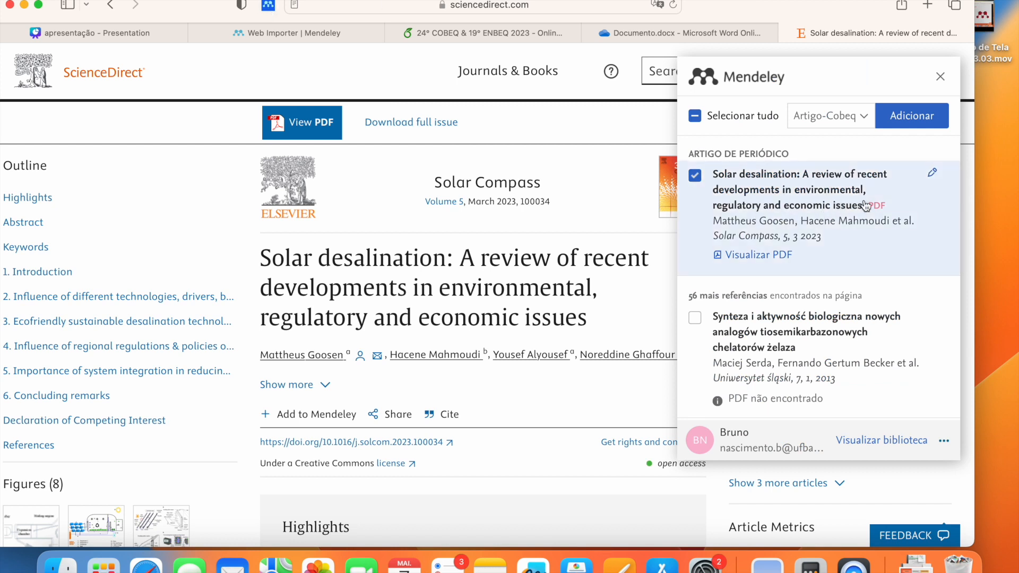
{"action": "left_click", "coordinate": [933, 172]}
{"action": "scroll", "coordinate": [839, 289], "scroll_direction": "down", "scroll_amount": 2}
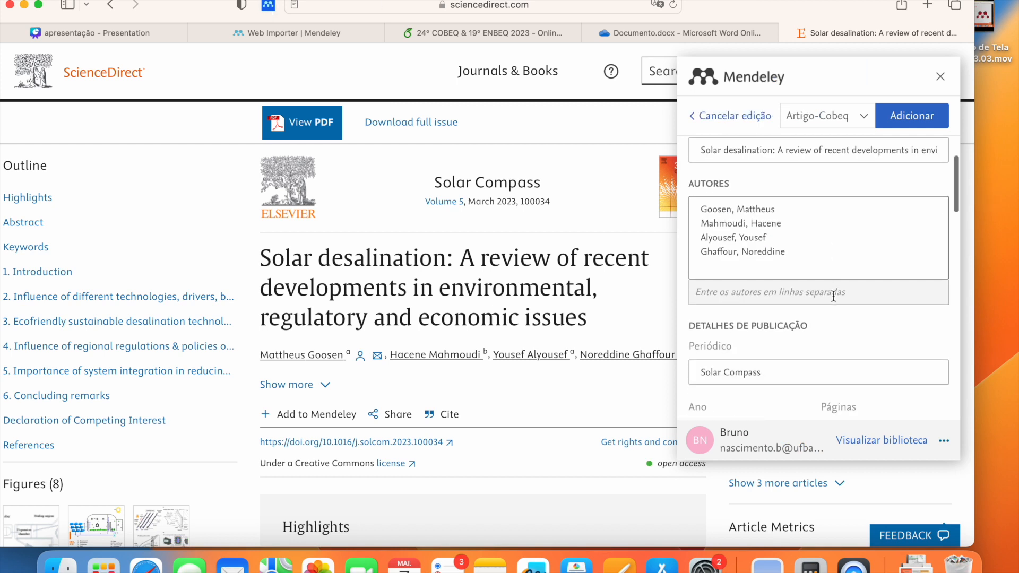
{"action": "scroll", "coordinate": [832, 295], "scroll_direction": "up", "scroll_amount": 2}
{"action": "scroll", "coordinate": [817, 291], "scroll_direction": "down", "scroll_amount": 5}
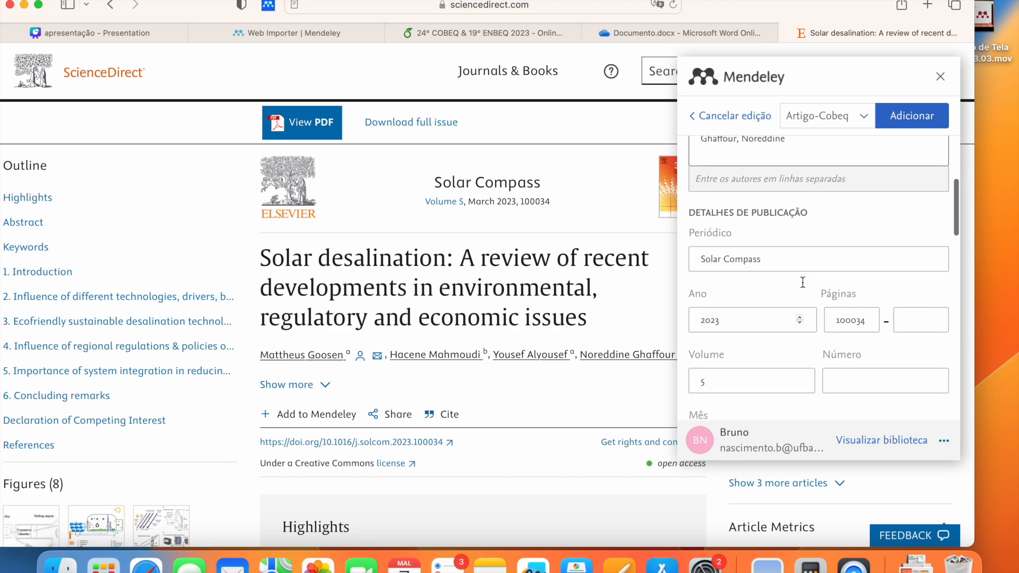
{"action": "scroll", "coordinate": [803, 283], "scroll_direction": "down", "scroll_amount": 10}
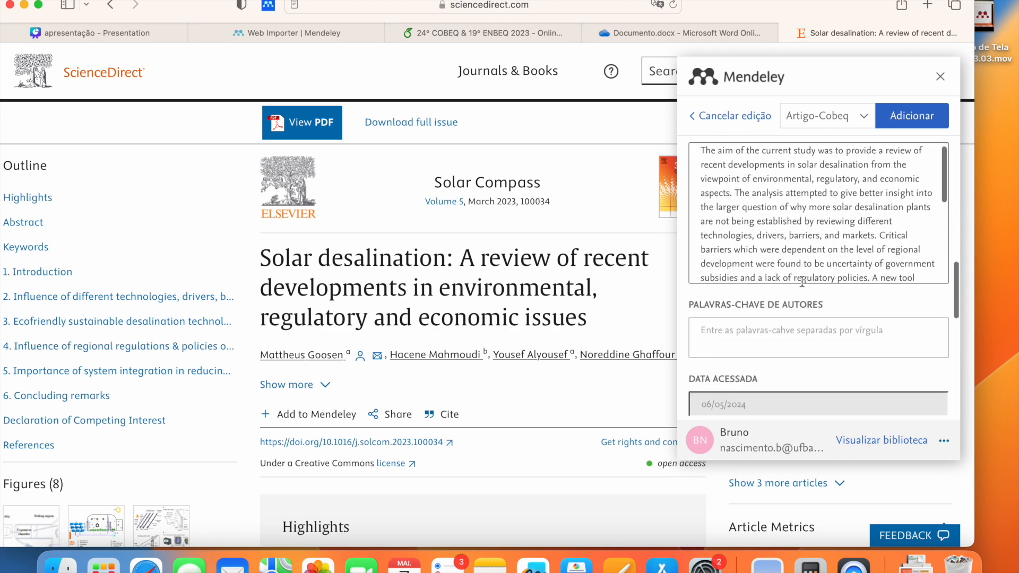
{"action": "scroll", "coordinate": [801, 281], "scroll_direction": "down", "scroll_amount": 10}
{"action": "scroll", "coordinate": [835, 345], "scroll_direction": "up", "scroll_amount": 5}
{"action": "scroll", "coordinate": [837, 348], "scroll_direction": "up", "scroll_amount": 10}
Step: Untick Artigo-Cobeq as destination and add the article with its PDF to the main library
{"action": "left_click", "coordinate": [824, 116]}
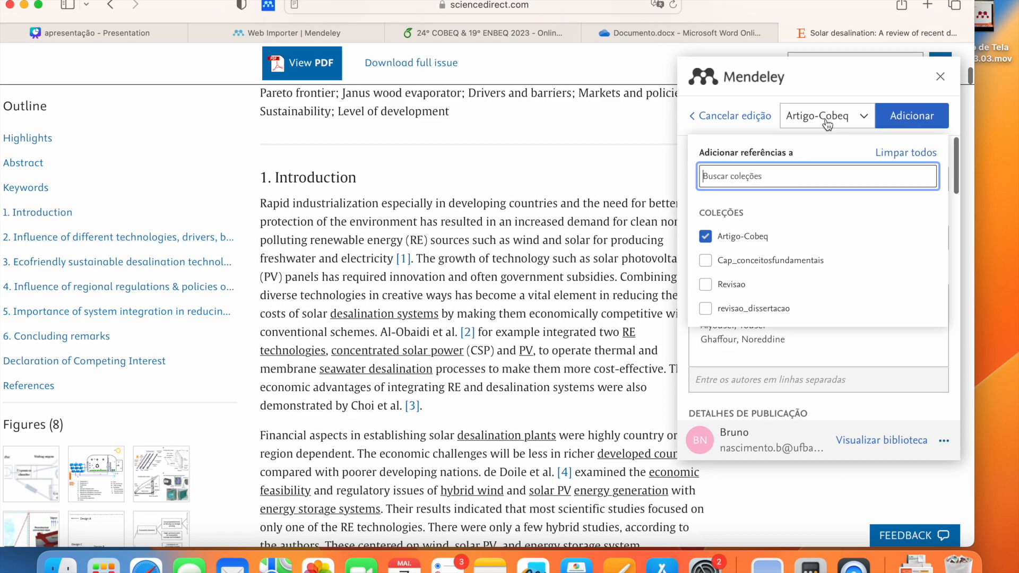
{"action": "left_click", "coordinate": [713, 238]}
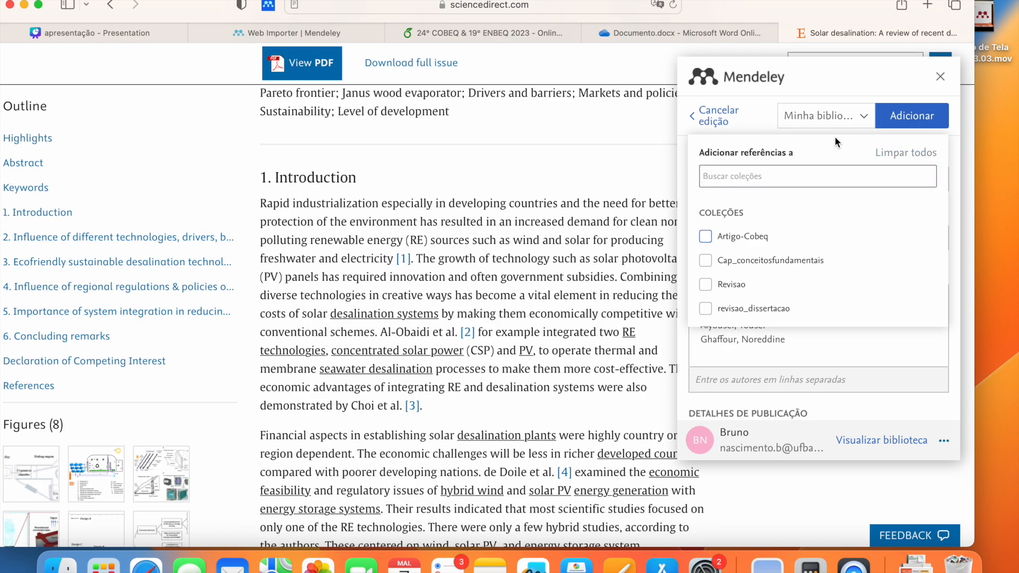
{"action": "left_click", "coordinate": [810, 127]}
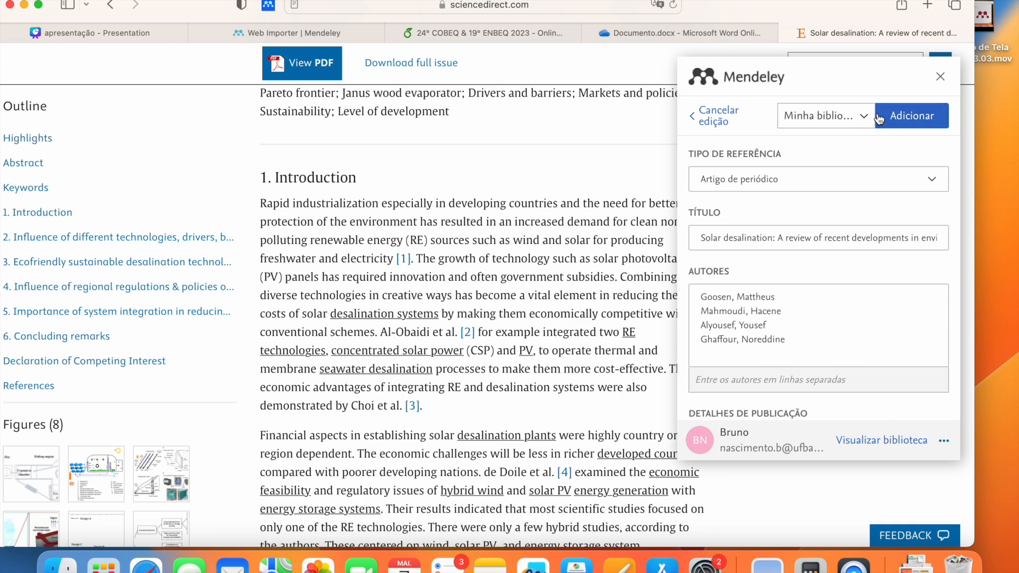
{"action": "left_click", "coordinate": [914, 118]}
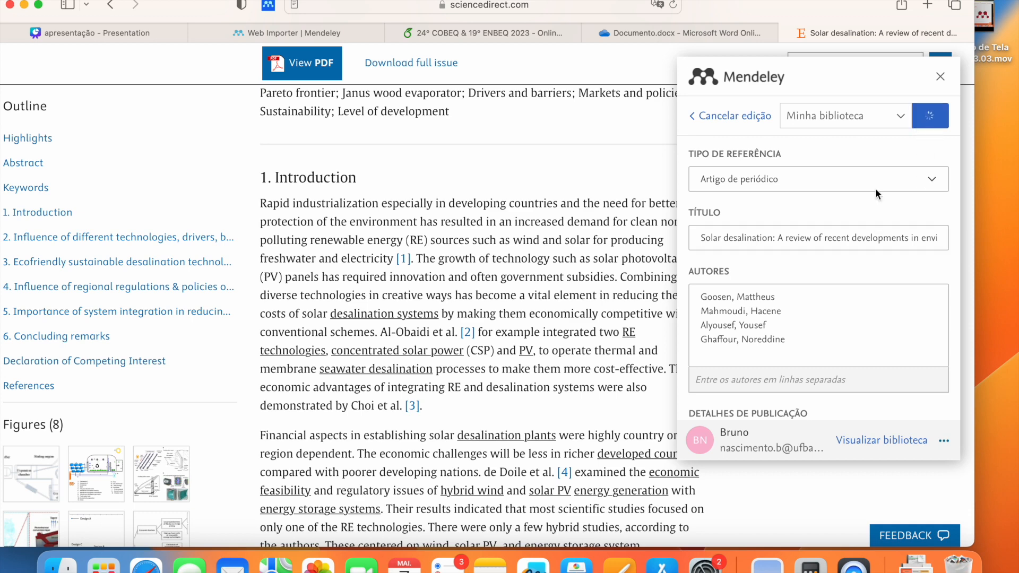
{"action": "scroll", "coordinate": [874, 161], "scroll_direction": "up", "scroll_amount": 3}
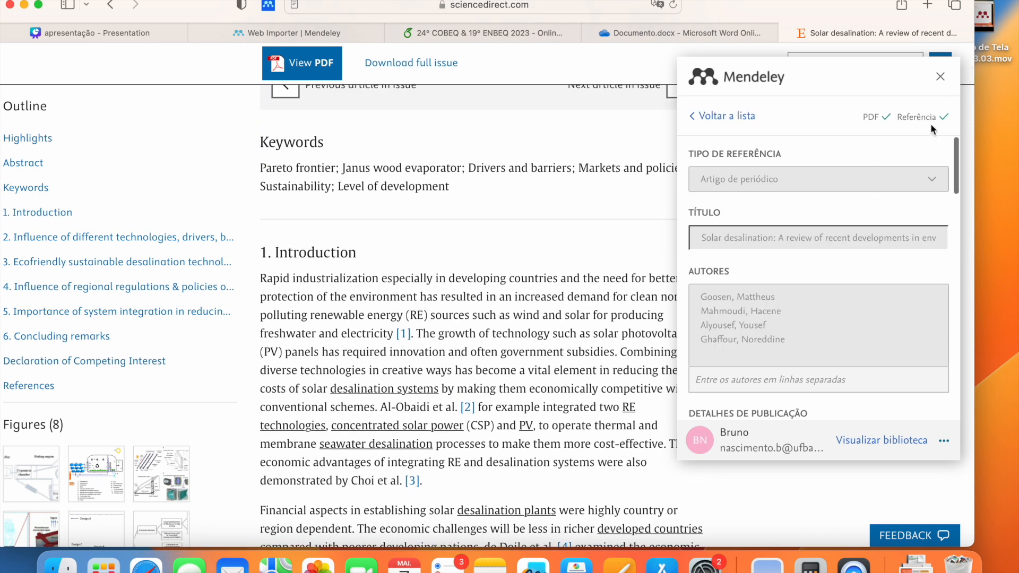
{"action": "scroll", "coordinate": [502, 212], "scroll_direction": "up", "scroll_amount": 5}
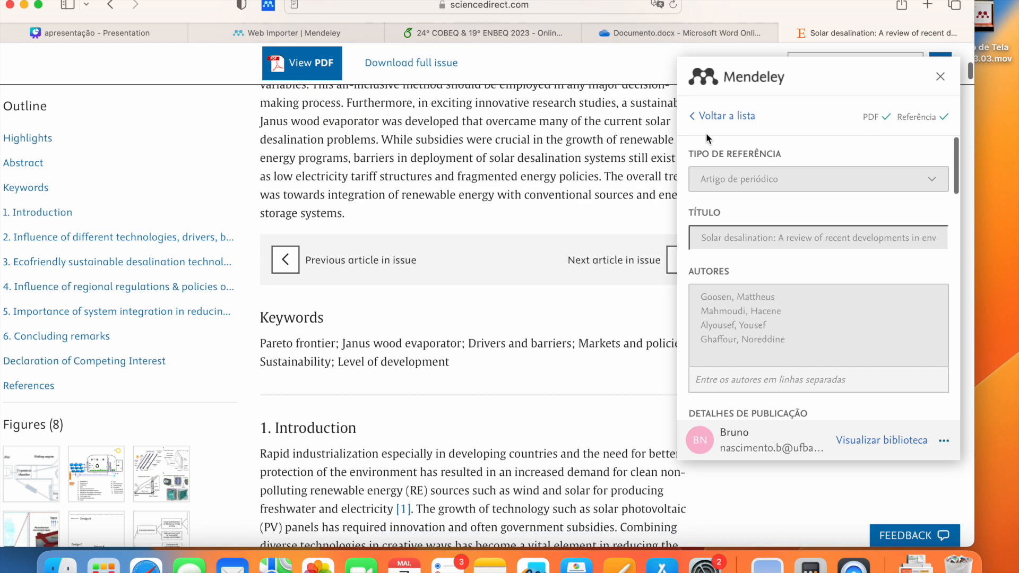
Step: Go to the Mendeley website and open the reference library
{"action": "key", "text": "super+l"}
{"action": "type", "text": "mend"}
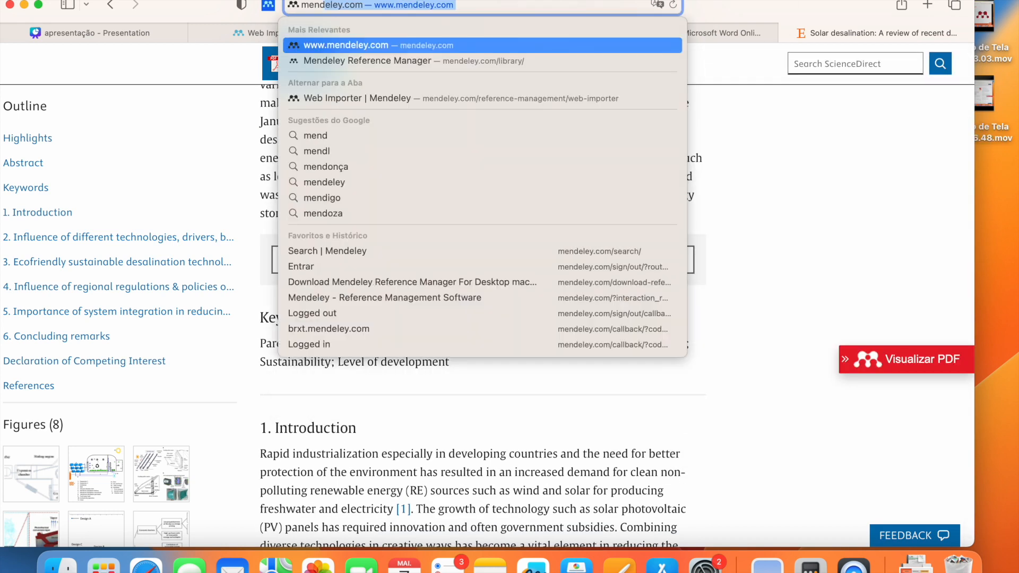
{"action": "key", "text": "Return"}
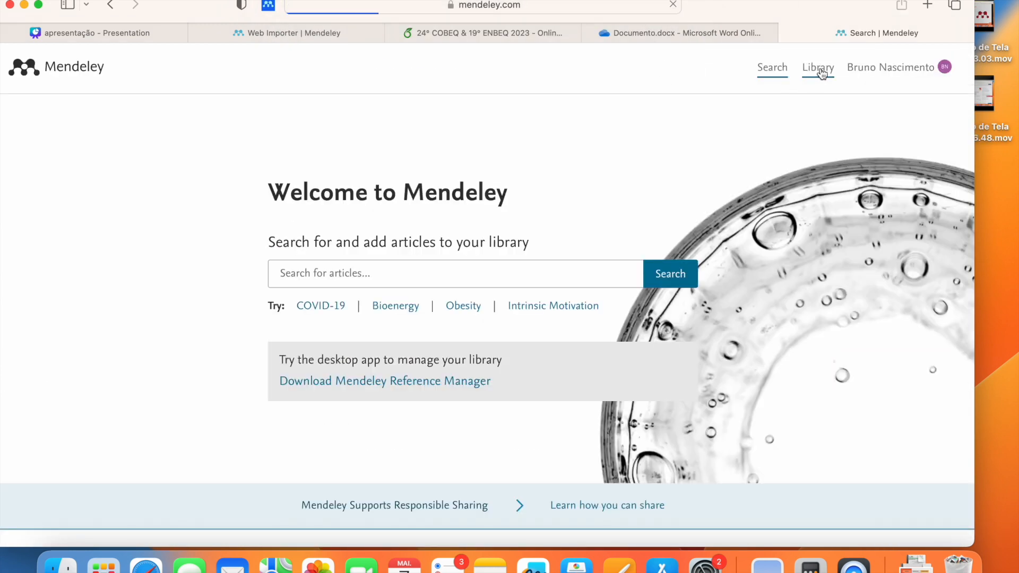
{"action": "left_click", "coordinate": [819, 69]}
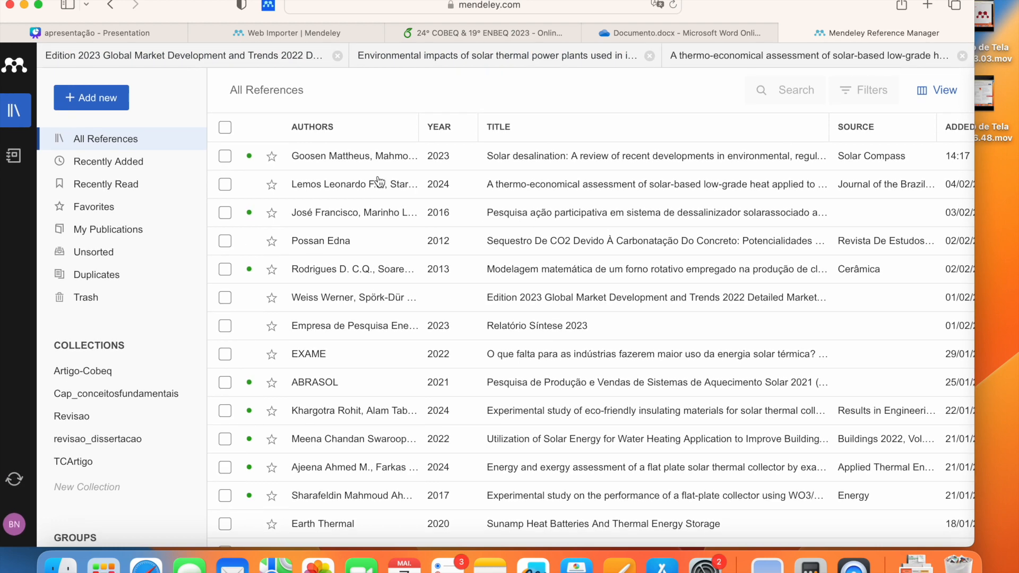
Step: Review the Goosen 2023 Solar desalination reference's Info panel, then close it
{"action": "left_click", "coordinate": [379, 167]}
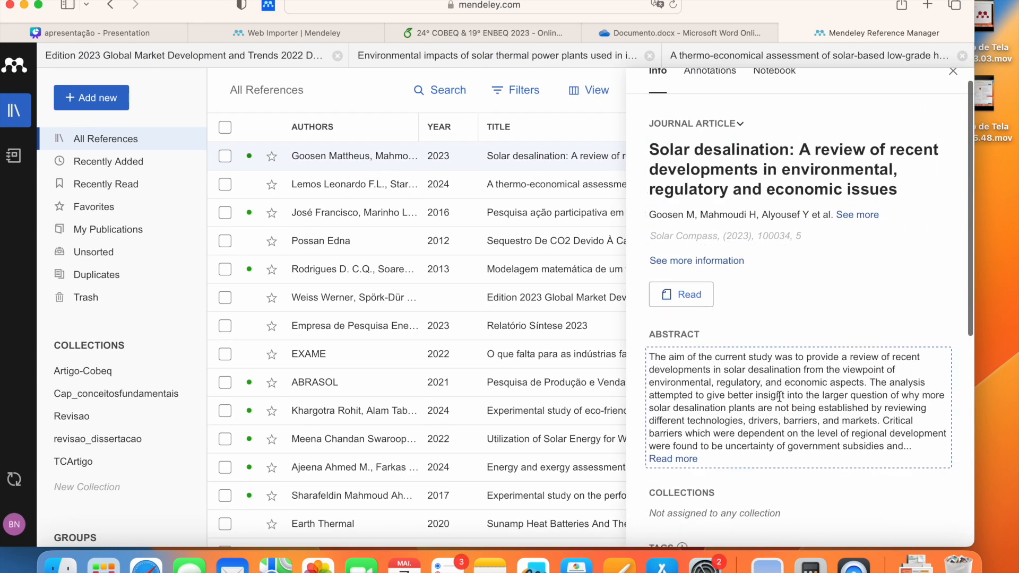
{"action": "scroll", "coordinate": [737, 234], "scroll_direction": "down", "scroll_amount": 3}
{"action": "scroll", "coordinate": [764, 177], "scroll_direction": "down", "scroll_amount": 10}
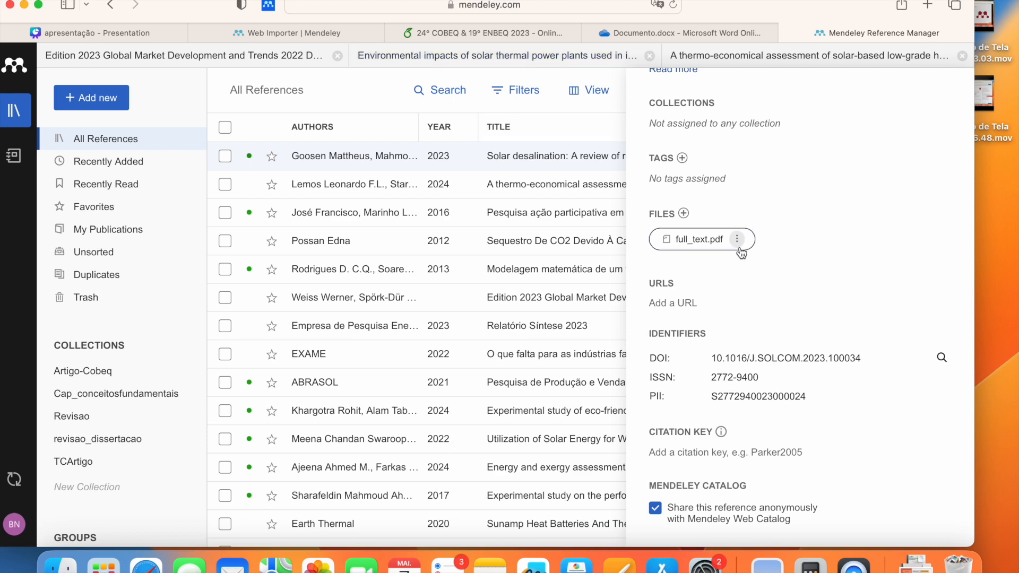
{"action": "scroll", "coordinate": [738, 241], "scroll_direction": "up", "scroll_amount": 8}
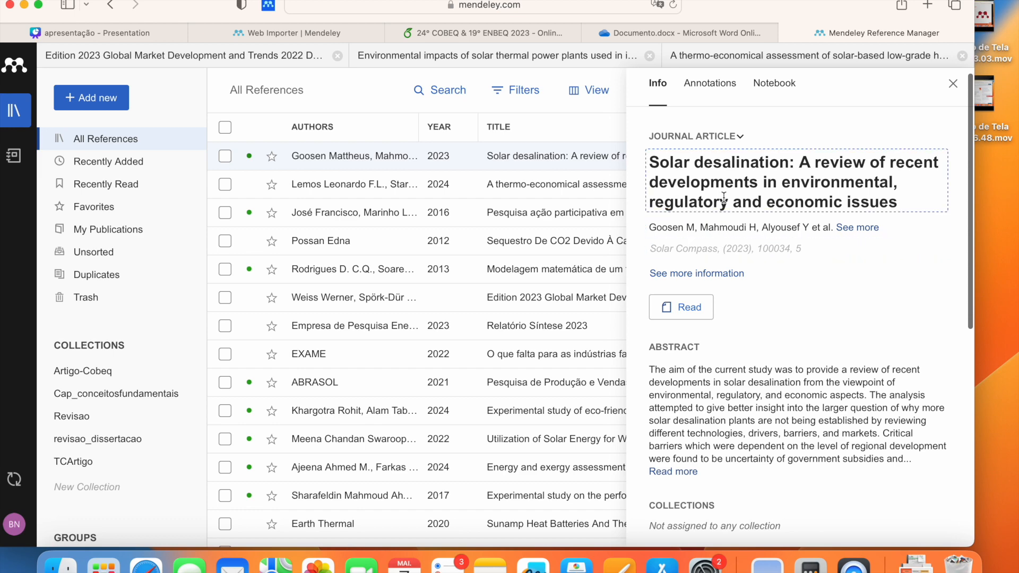
{"action": "scroll", "coordinate": [772, 330], "scroll_direction": "down", "scroll_amount": 8}
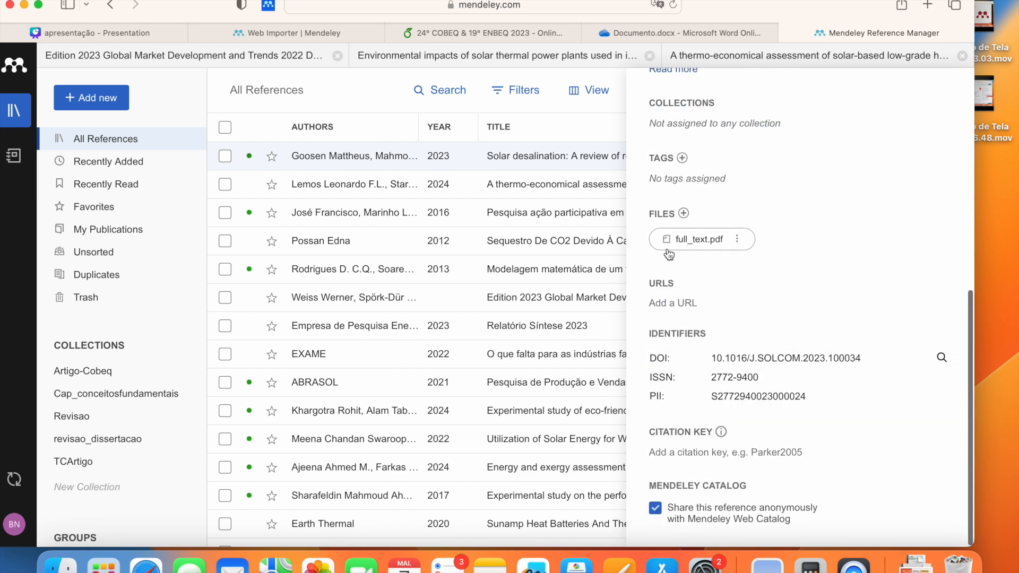
{"action": "scroll", "coordinate": [817, 210], "scroll_direction": "up", "scroll_amount": 7}
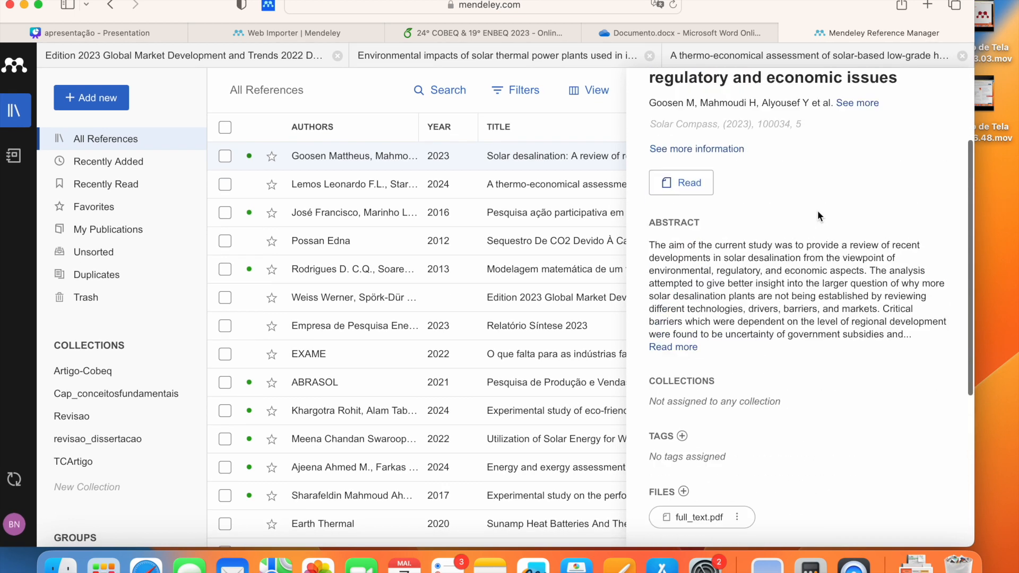
{"action": "scroll", "coordinate": [760, 187], "scroll_direction": "up", "scroll_amount": 1}
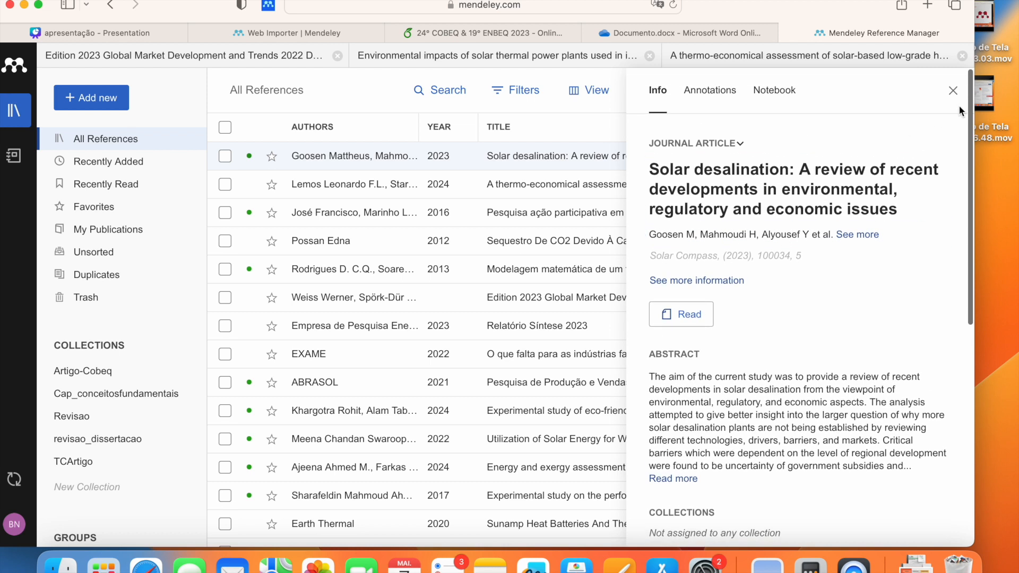
{"action": "left_click", "coordinate": [953, 91]}
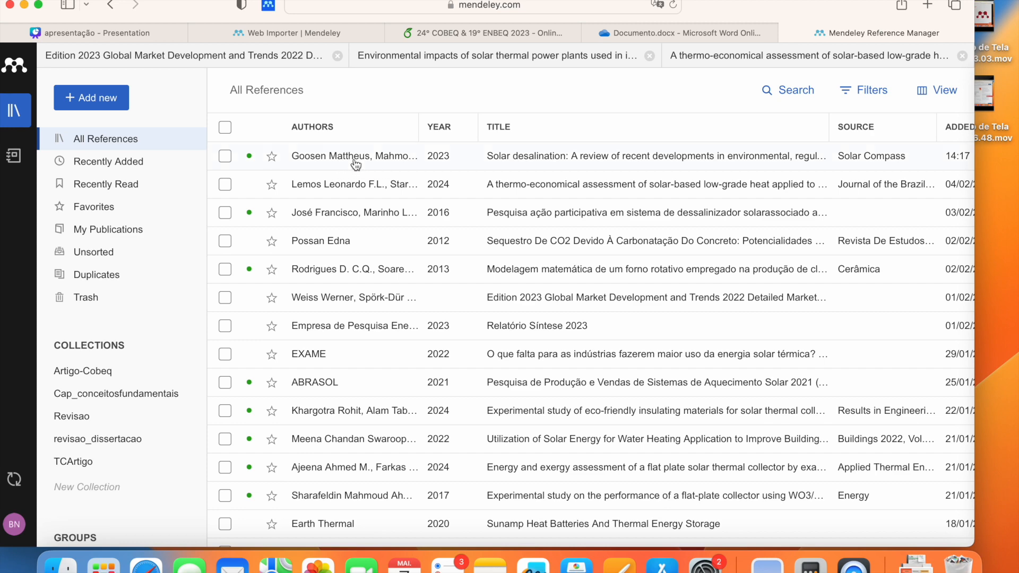
Step: Set the Solar desalination reference's citation key to 'solardest'
{"action": "left_click", "coordinate": [356, 165]}
{"action": "scroll", "coordinate": [779, 373], "scroll_direction": "down", "scroll_amount": 3}
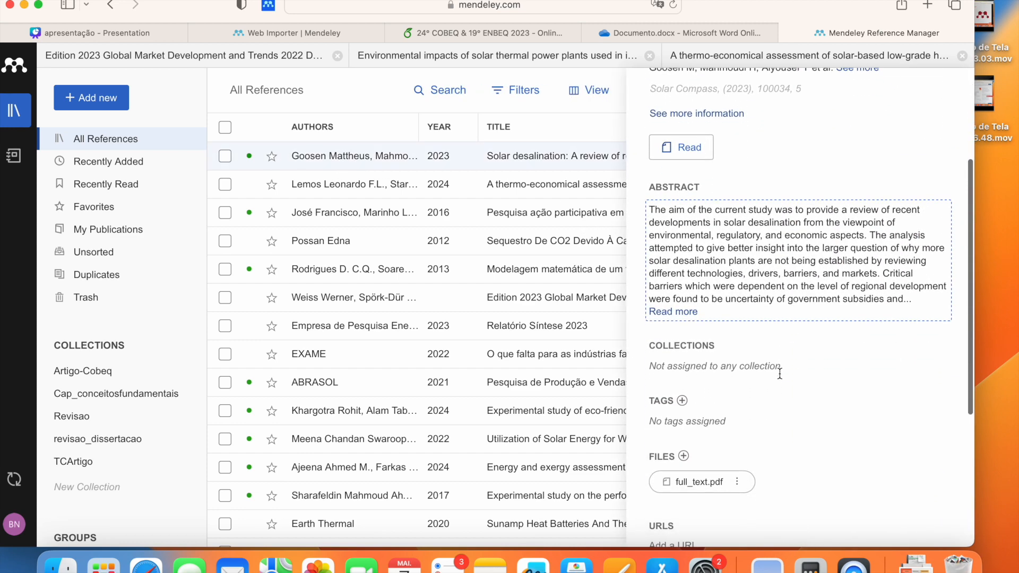
{"action": "scroll", "coordinate": [780, 374], "scroll_direction": "down", "scroll_amount": 5}
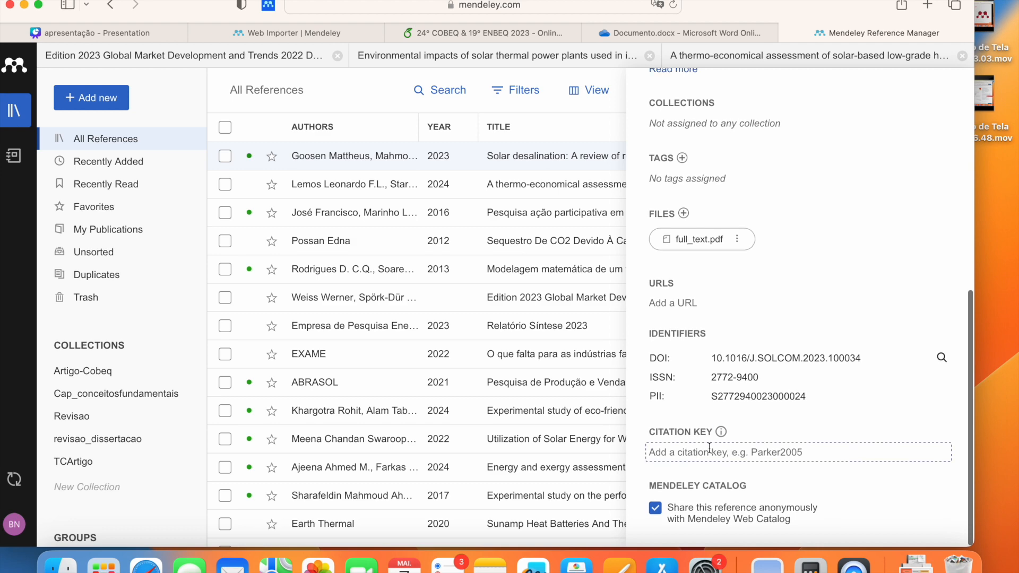
{"action": "left_click", "coordinate": [698, 453]}
{"action": "scroll", "coordinate": [807, 354], "scroll_direction": "up", "scroll_amount": 8}
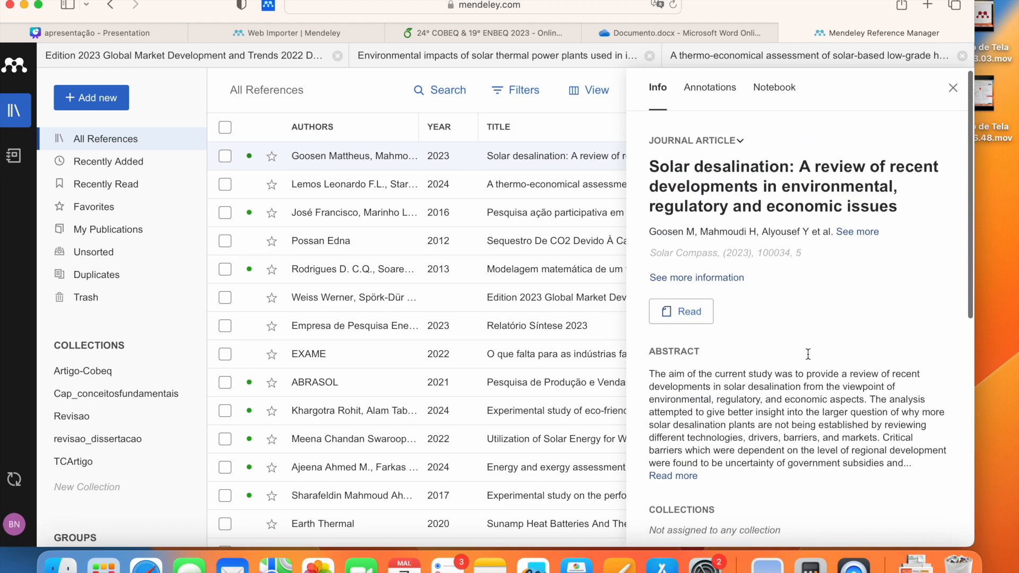
{"action": "scroll", "coordinate": [808, 354], "scroll_direction": "down", "scroll_amount": 8}
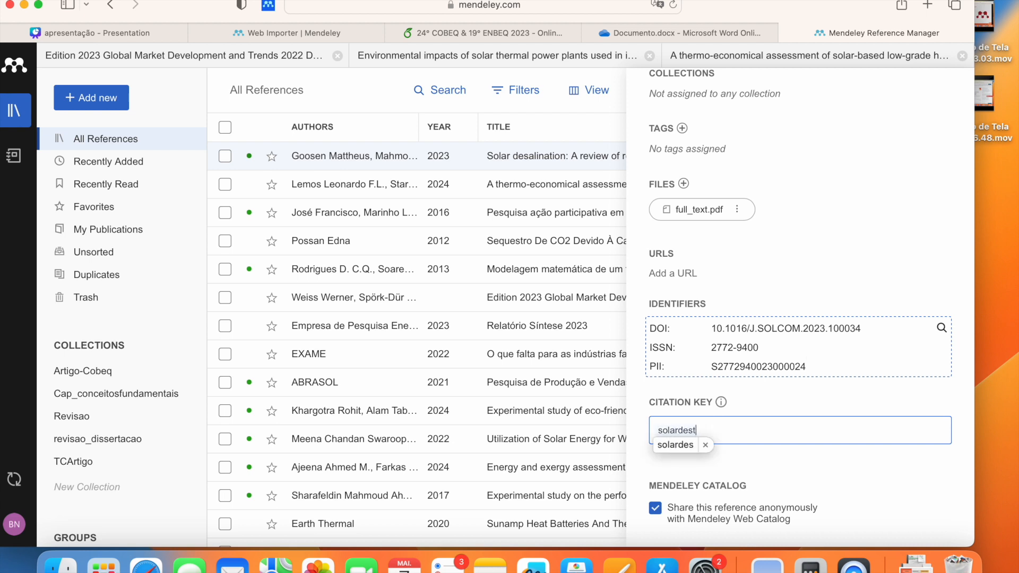
{"action": "key", "text": "Left"}
{"action": "key", "text": "Return"}
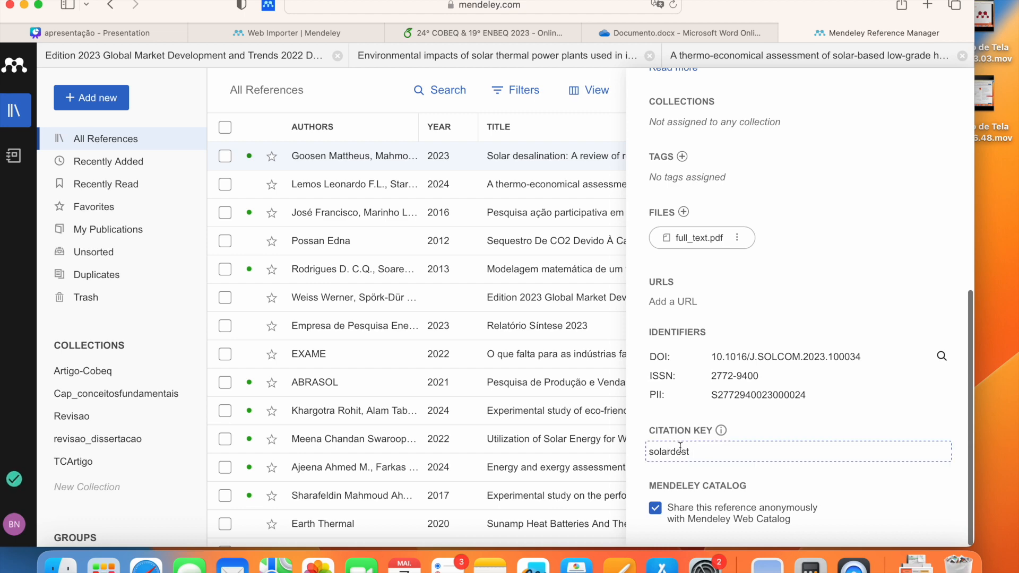
{"action": "scroll", "coordinate": [689, 441], "scroll_direction": "up", "scroll_amount": 15}
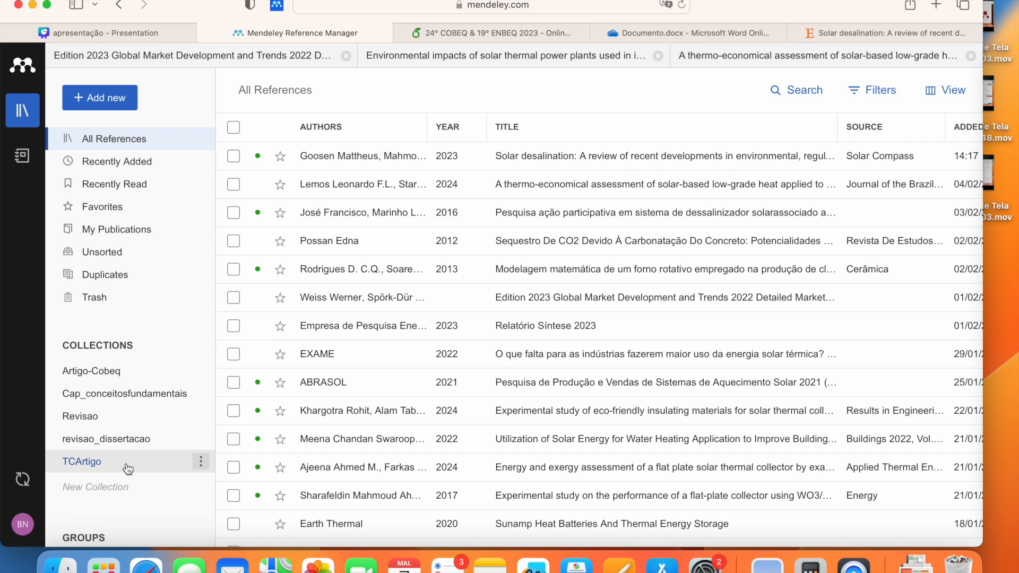
Step: Create a new collection named 'Teste'
{"action": "left_click", "coordinate": [128, 488]}
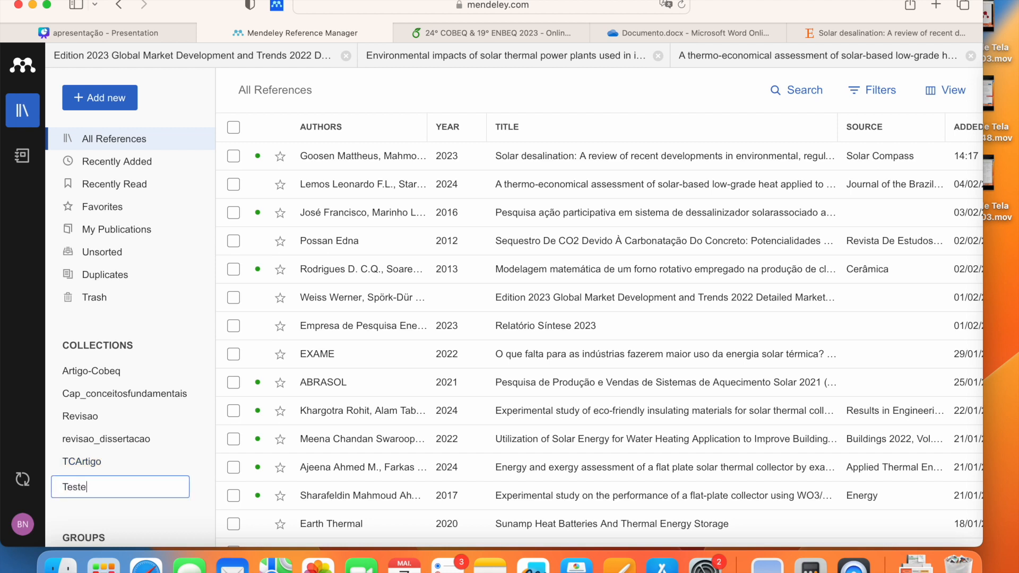
{"action": "type", "text": "Teste"}
{"action": "key", "text": "Return"}
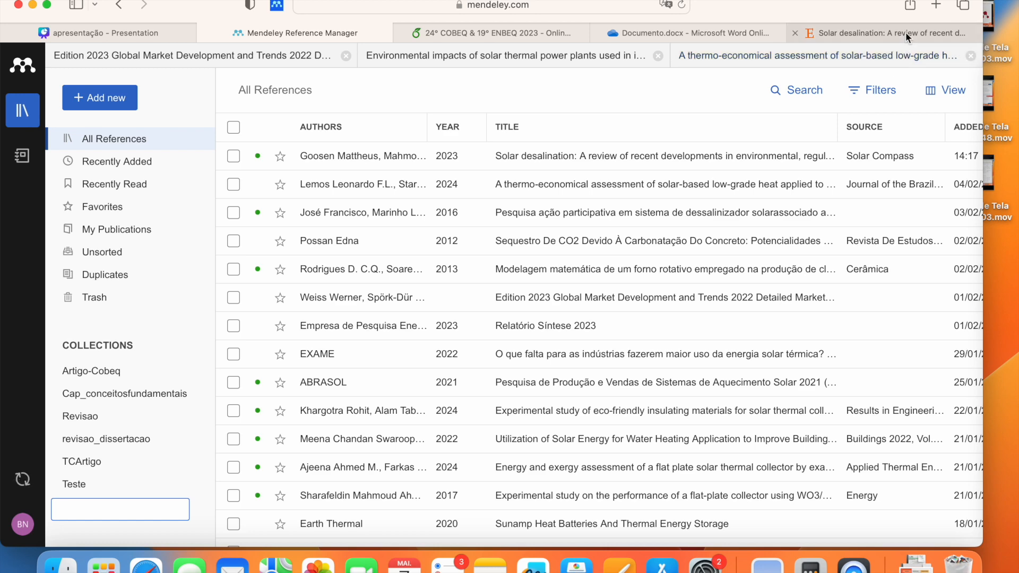
{"action": "left_click", "coordinate": [905, 32]}
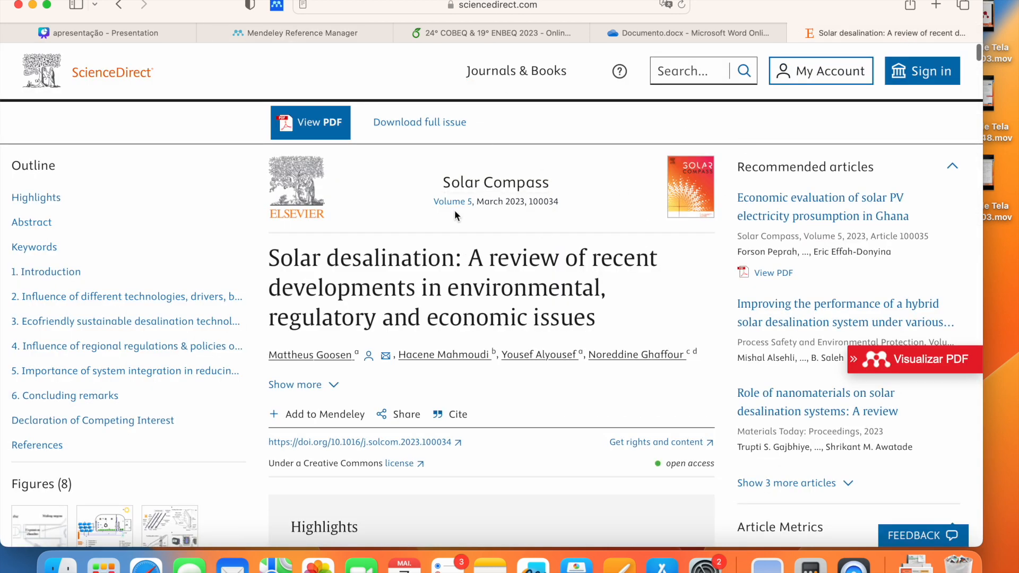
Step: Import the Solar desalination article and its PDF into the 'Teste' collection via Web Importer
{"action": "scroll", "coordinate": [454, 210], "scroll_direction": "down", "scroll_amount": 6}
{"action": "scroll", "coordinate": [454, 210], "scroll_direction": "up", "scroll_amount": 6}
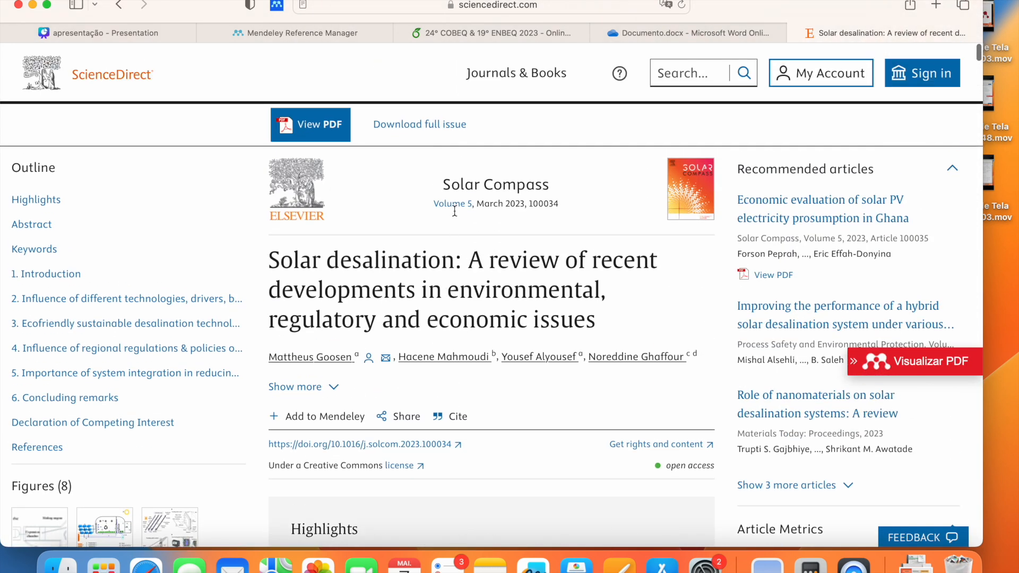
{"action": "left_click", "coordinate": [277, 7]}
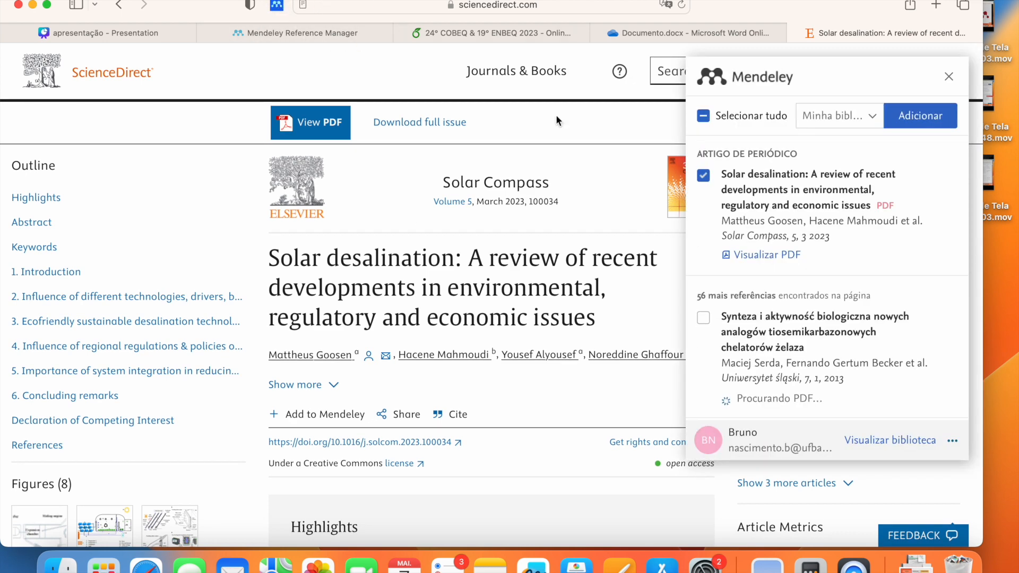
{"action": "left_click", "coordinate": [841, 116]}
{"action": "scroll", "coordinate": [798, 249], "scroll_direction": "down", "scroll_amount": 2}
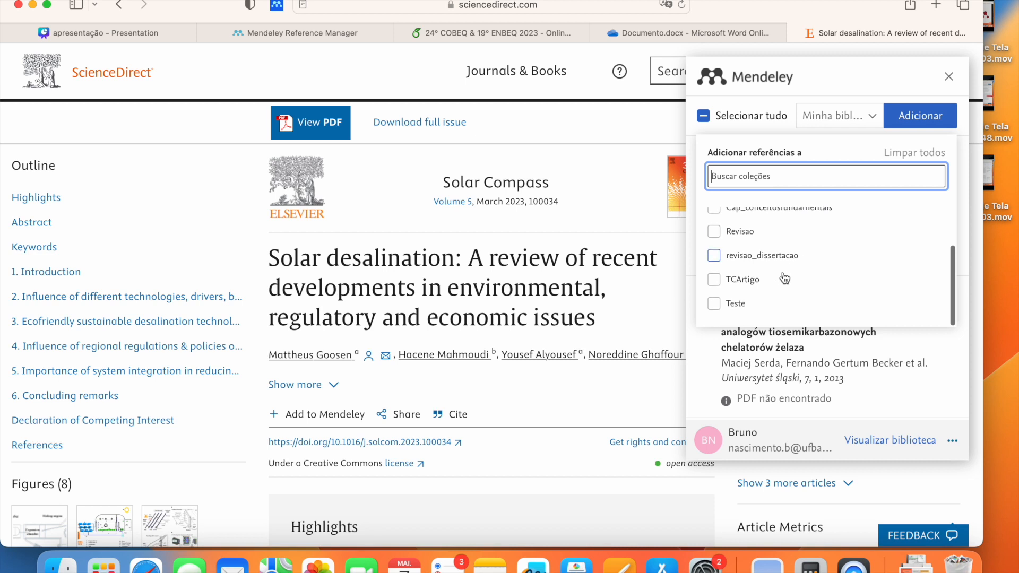
{"action": "left_click", "coordinate": [738, 305]}
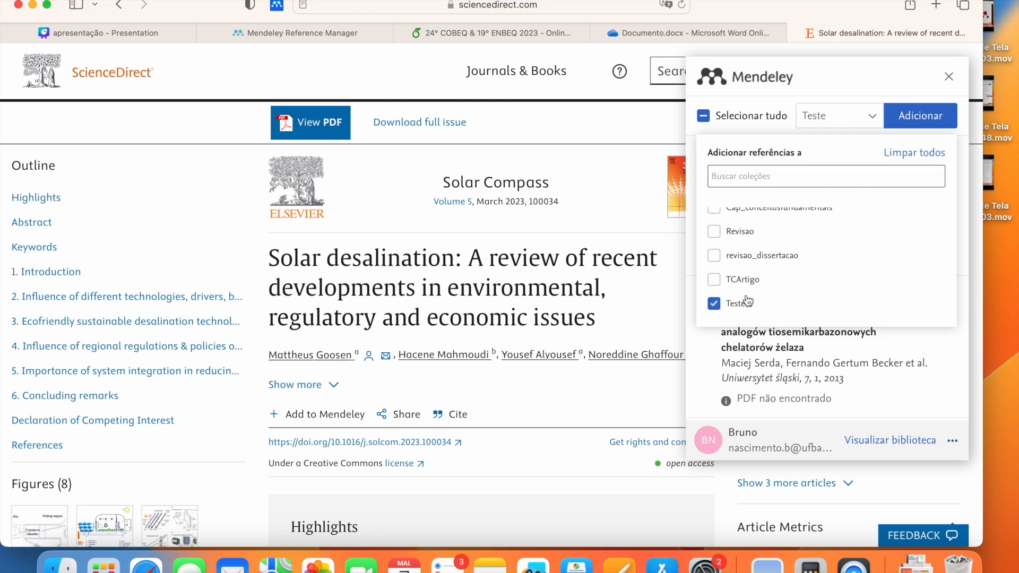
{"action": "left_click", "coordinate": [925, 121]}
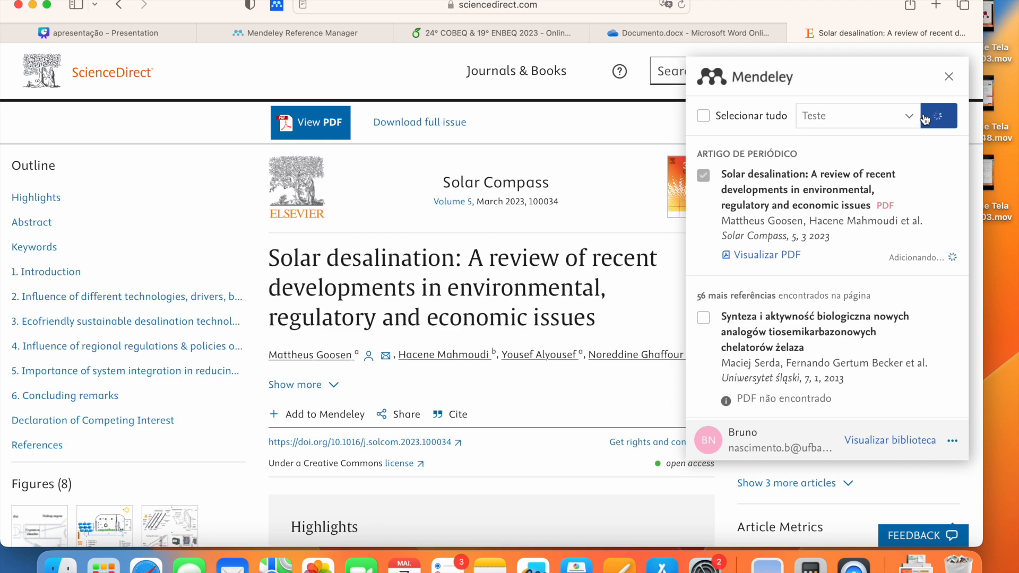
{"action": "left_click", "coordinate": [948, 76]}
Step: Check that the Solar desalination reference appears in the Teste collection
{"action": "left_click", "coordinate": [329, 30]}
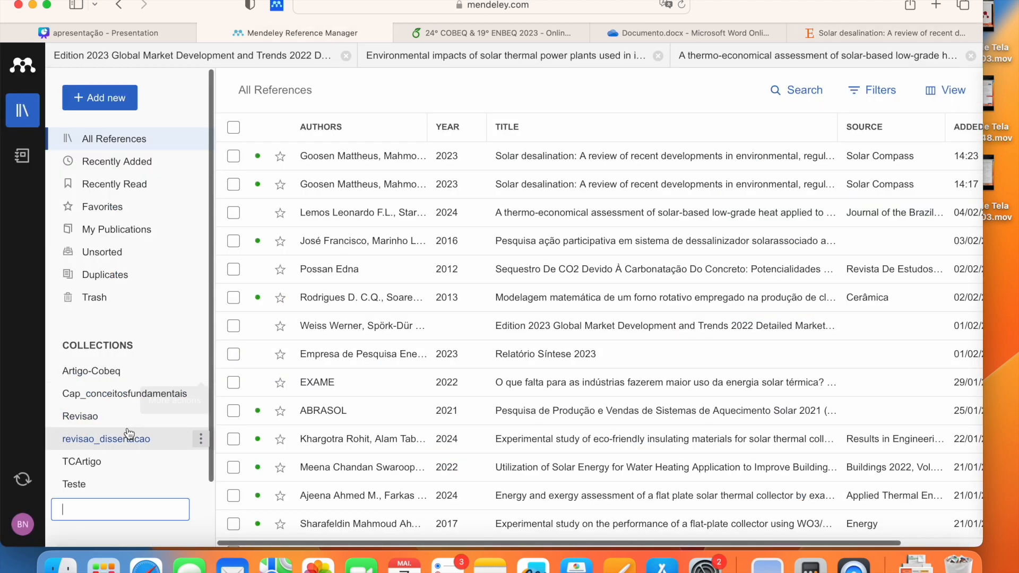
{"action": "scroll", "coordinate": [112, 414], "scroll_direction": "down", "scroll_amount": 2}
{"action": "left_click", "coordinate": [110, 413]}
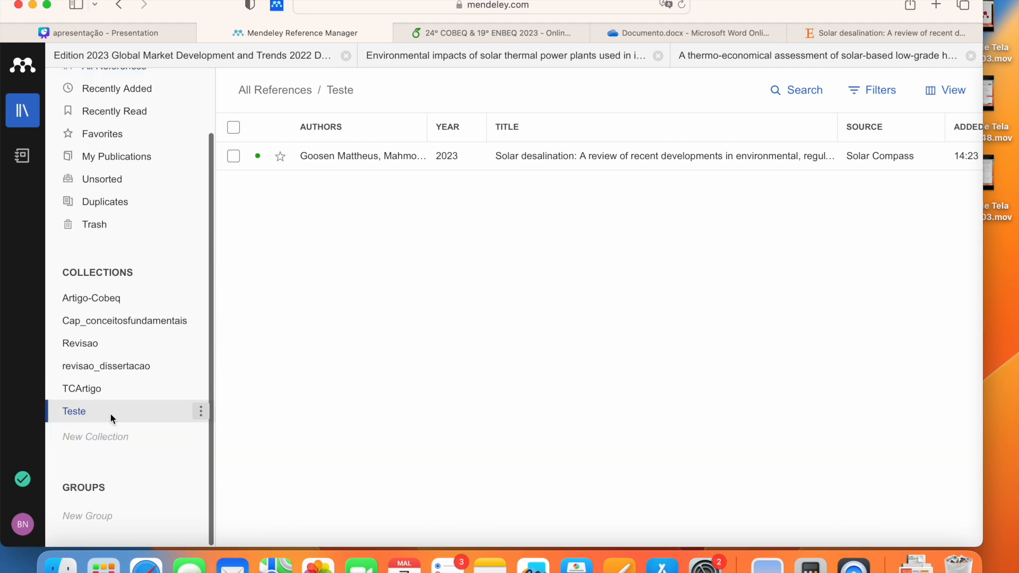
{"action": "left_click", "coordinate": [371, 160]}
{"action": "scroll", "coordinate": [867, 313], "scroll_direction": "down", "scroll_amount": 10}
{"action": "scroll", "coordinate": [868, 313], "scroll_direction": "up", "scroll_amount": 10}
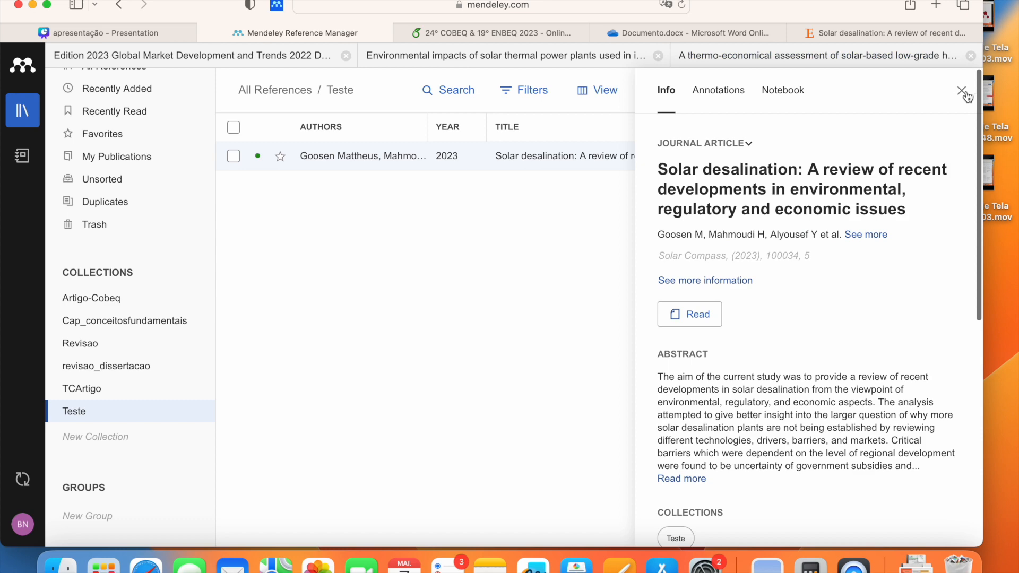
{"action": "left_click", "coordinate": [962, 92]}
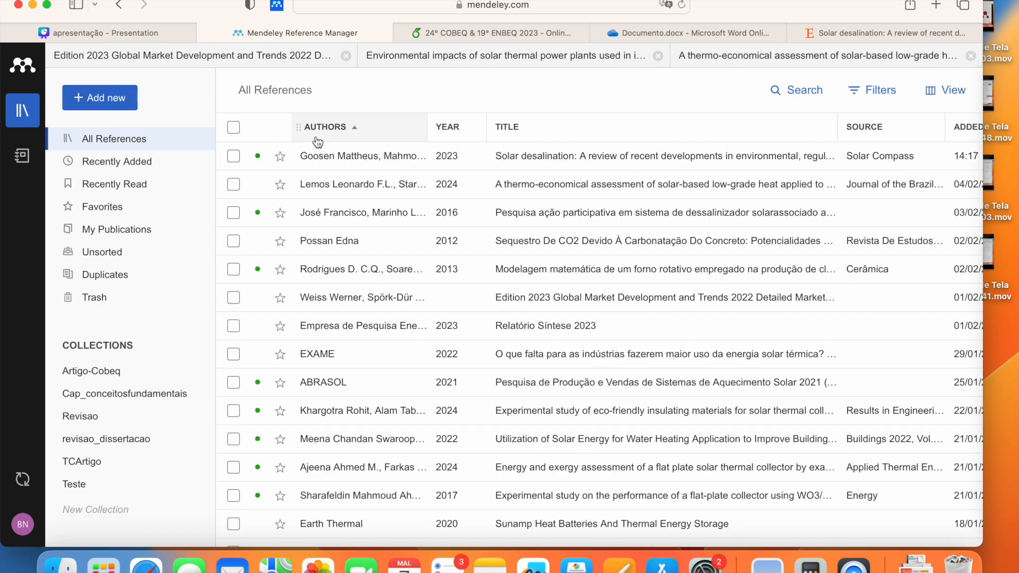
Step: Select all 11 Artigo-Cobeq references and copy their BibTeX entries
{"action": "left_click", "coordinate": [133, 373]}
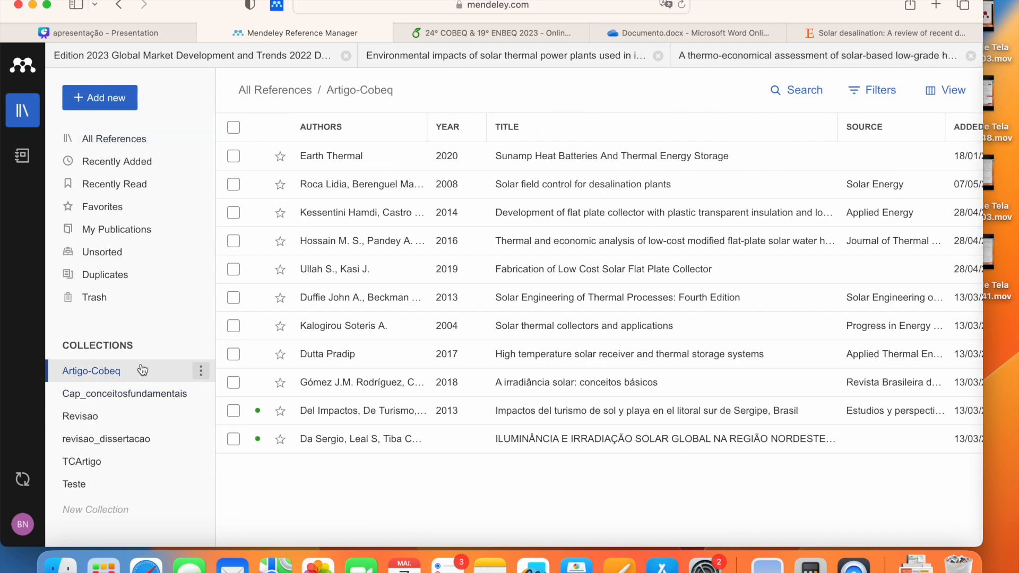
{"action": "left_click", "coordinate": [233, 128]}
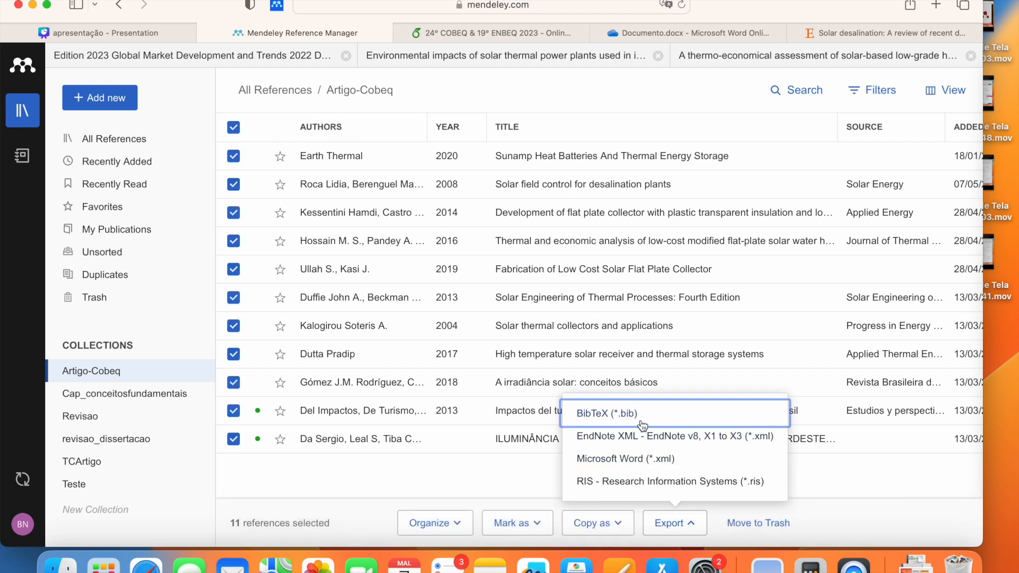
{"action": "left_click", "coordinate": [461, 469]}
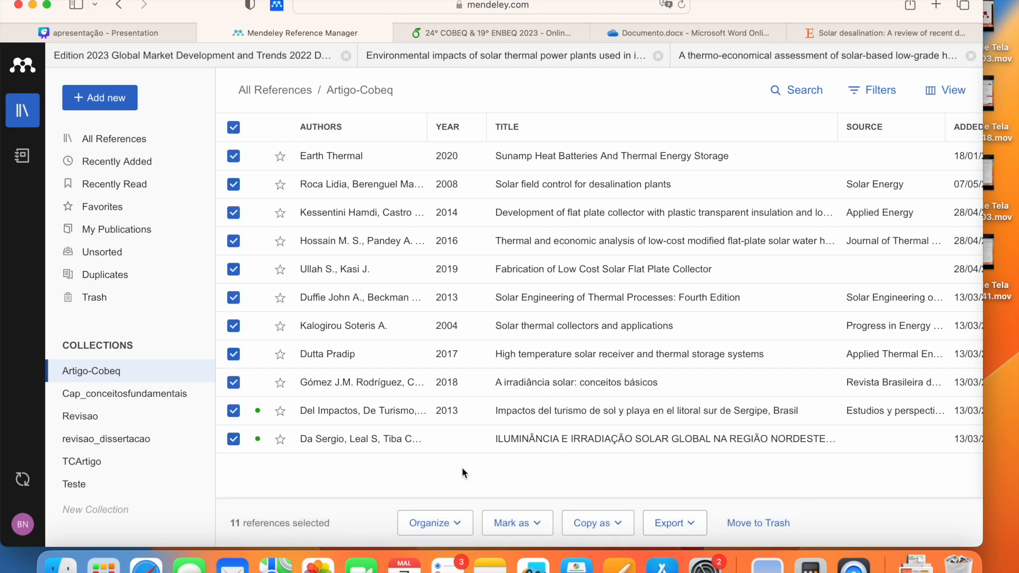
{"action": "right_click", "coordinate": [347, 158]}
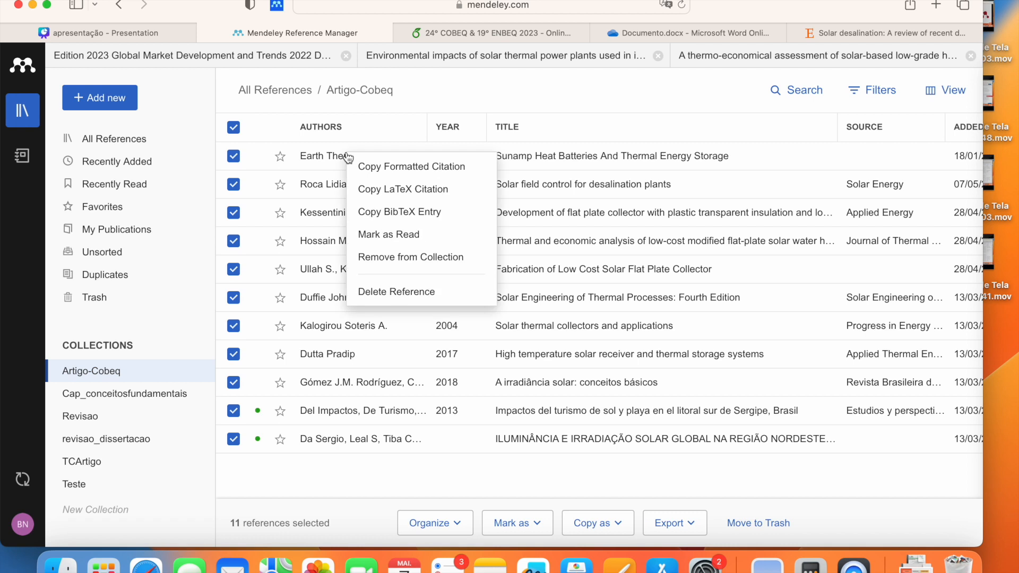
{"action": "left_click", "coordinate": [422, 213]}
{"action": "left_click", "coordinate": [583, 86]}
{"action": "left_click", "coordinate": [234, 129]}
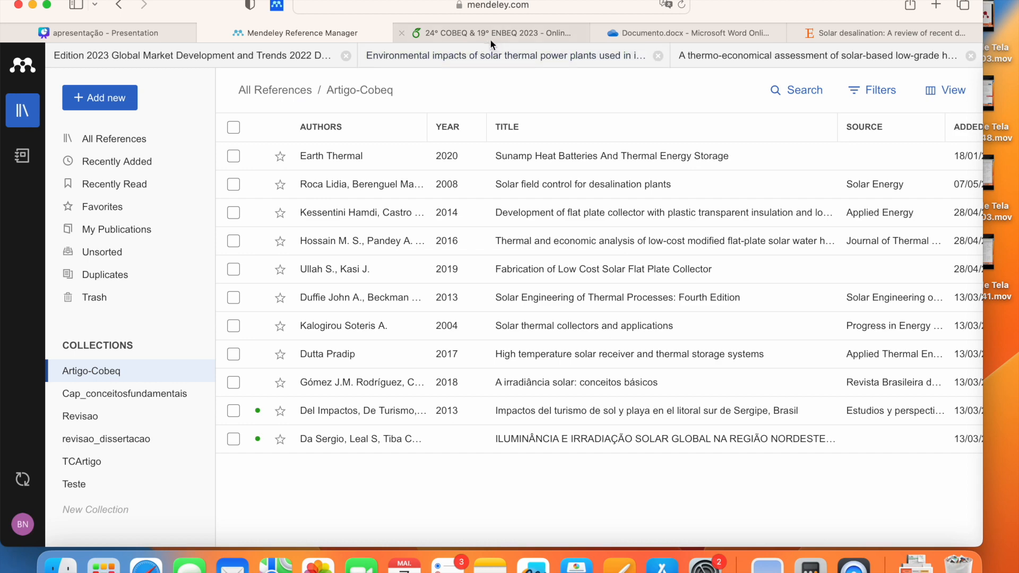
{"action": "left_click", "coordinate": [501, 35]}
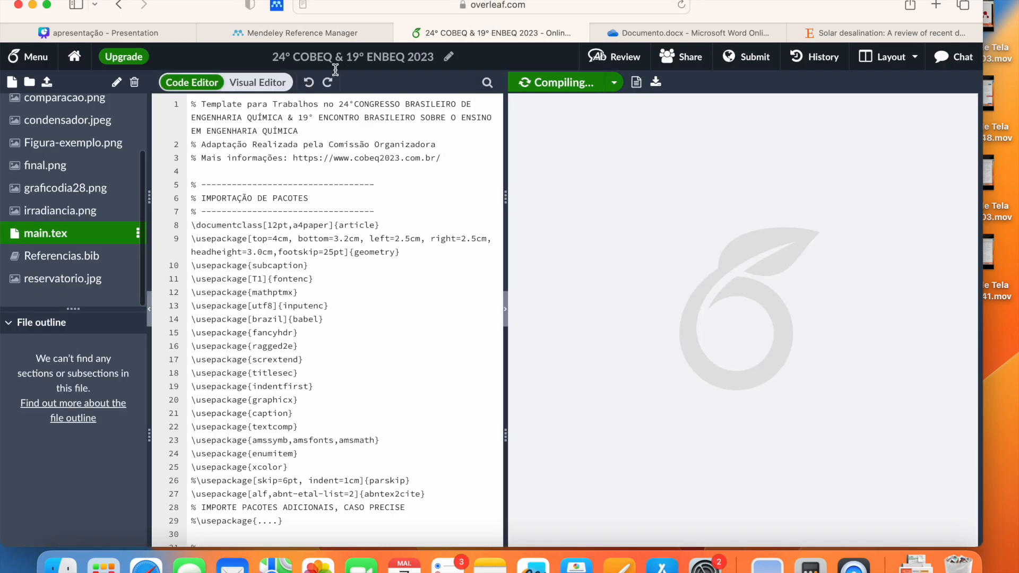
Step: Clear Referencias.bib in Overleaf and paste in the BibTeX entries copied from Mendeley
{"action": "left_click", "coordinate": [79, 257]}
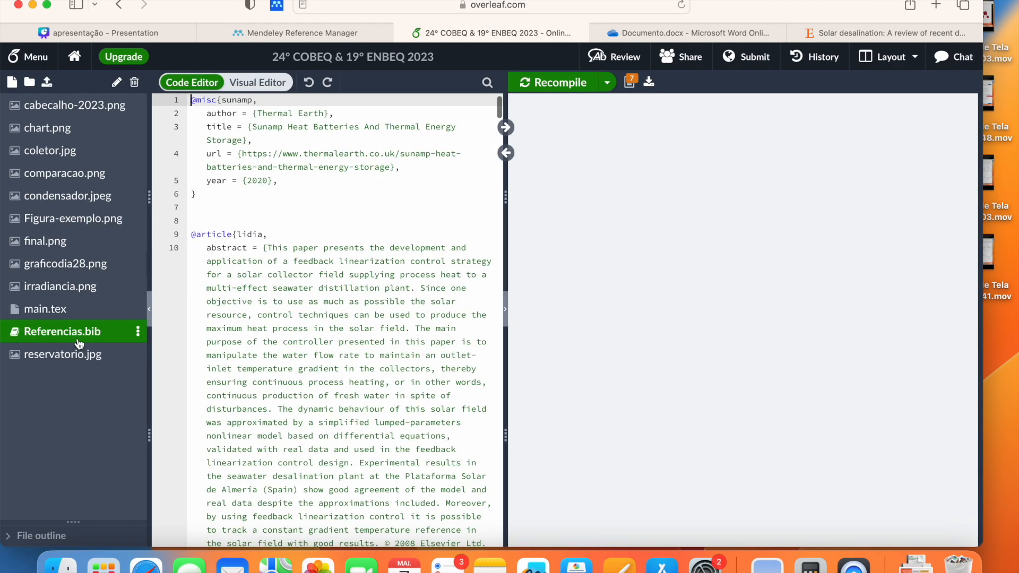
{"action": "key", "text": "super+a"}
{"action": "key", "text": "super+v"}
{"action": "key", "text": "super+a"}
{"action": "key", "text": "BackSpace"}
{"action": "key", "text": "super+a"}
{"action": "key", "text": "BackSpace"}
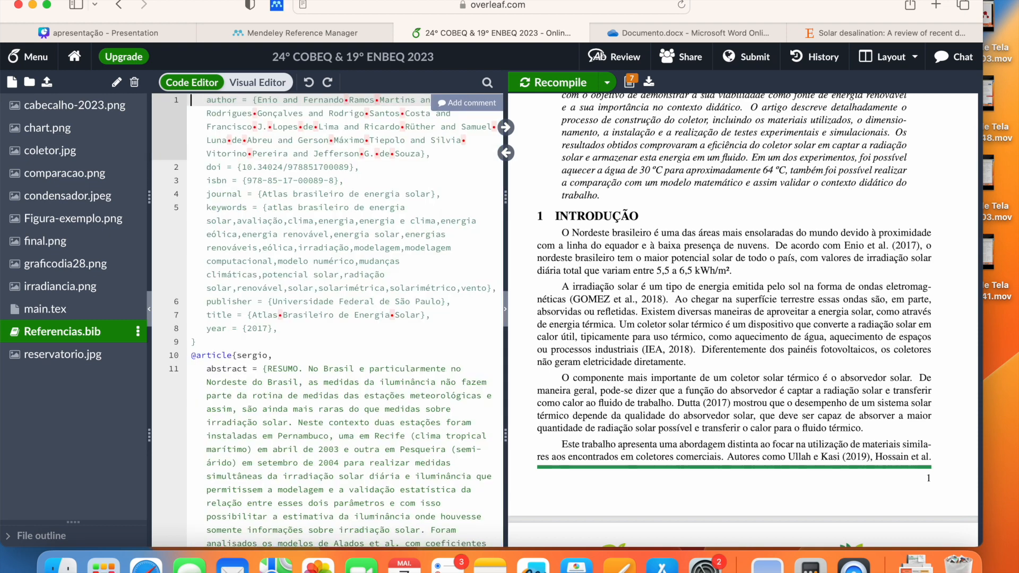
{"action": "key", "text": "super+a"}
{"action": "key", "text": "BackSpace"}
{"action": "key", "text": "super+a"}
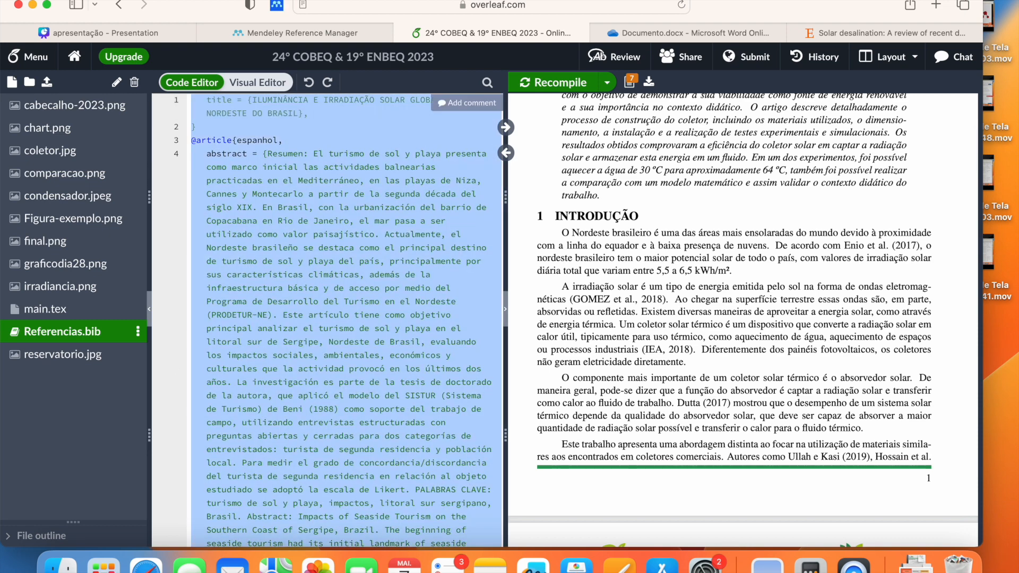
{"action": "key", "text": "super+v"}
{"action": "scroll", "coordinate": [293, 261], "scroll_direction": "down", "scroll_amount": 5}
{"action": "scroll", "coordinate": [329, 255], "scroll_direction": "up", "scroll_amount": 6}
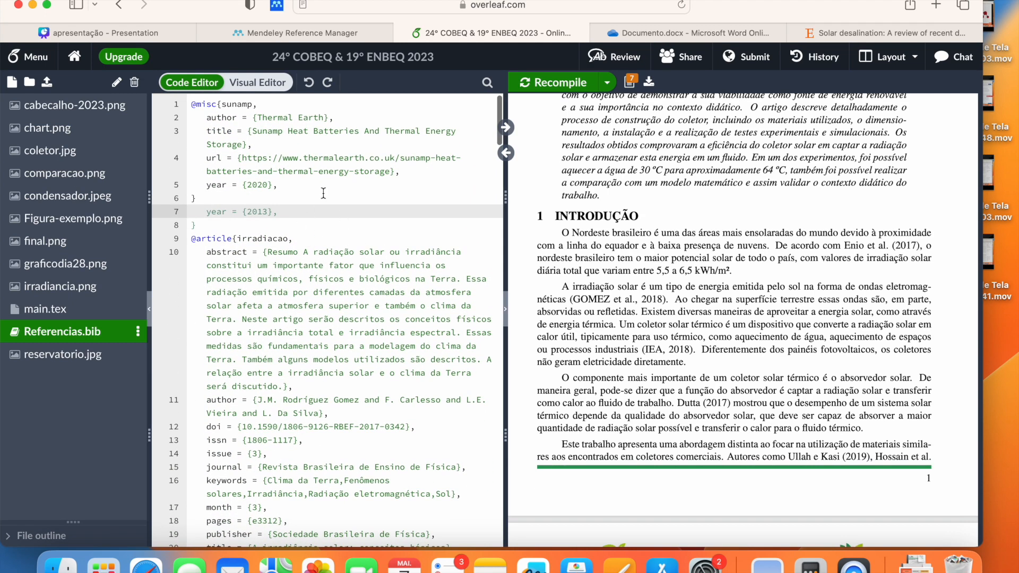
Step: Review the Solar desalination reference's details in the Mendeley library
{"action": "left_click", "coordinate": [281, 32]}
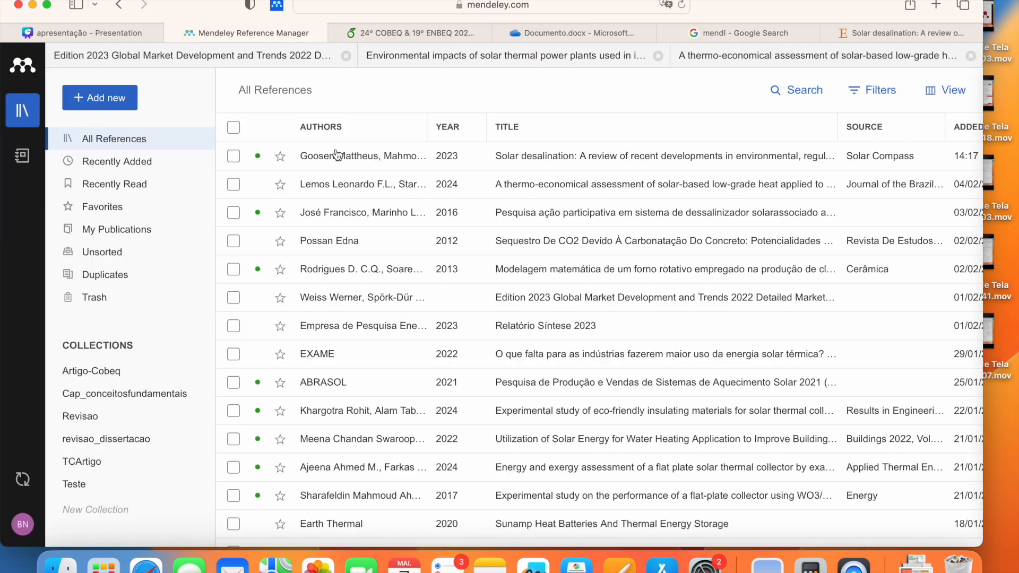
{"action": "left_click", "coordinate": [360, 156]}
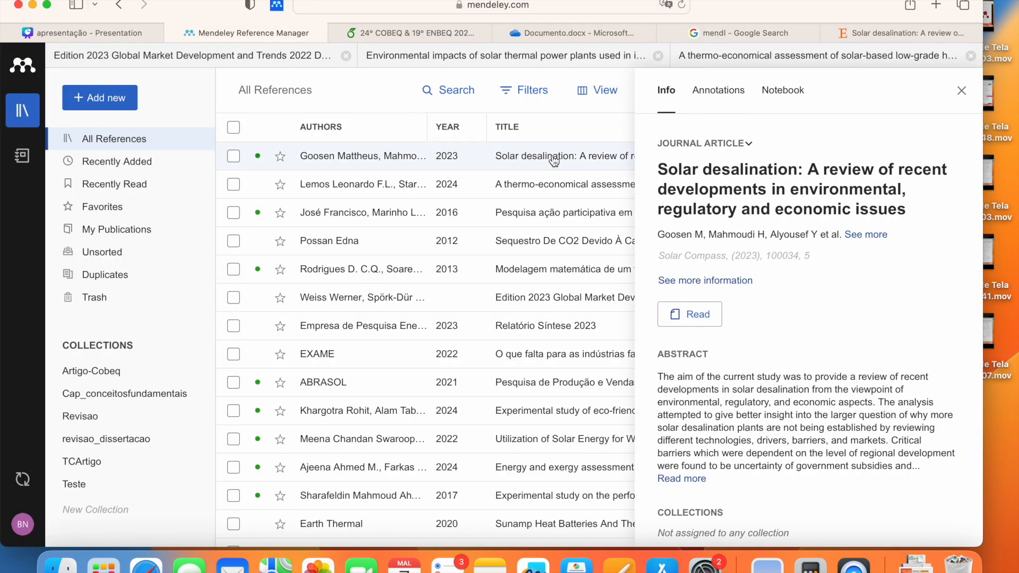
{"action": "scroll", "coordinate": [763, 320], "scroll_direction": "down", "scroll_amount": 10}
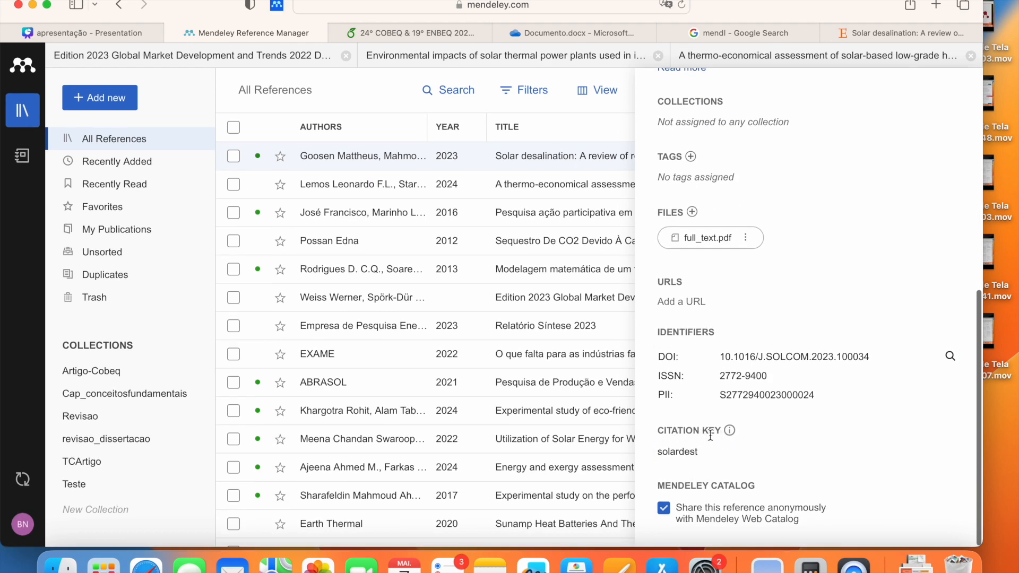
{"action": "scroll", "coordinate": [717, 430], "scroll_direction": "up", "scroll_amount": 15}
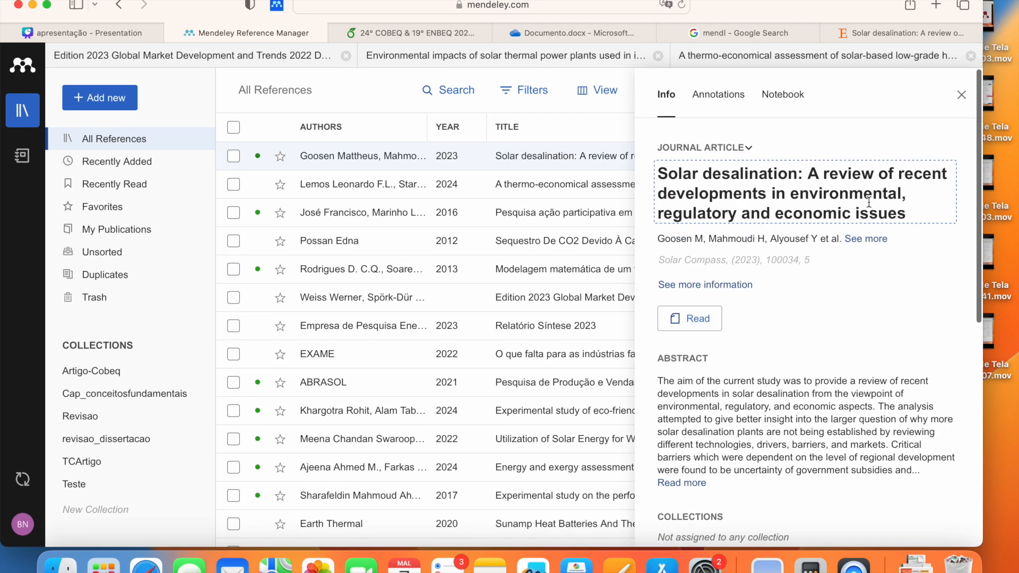
{"action": "left_click", "coordinate": [965, 98]}
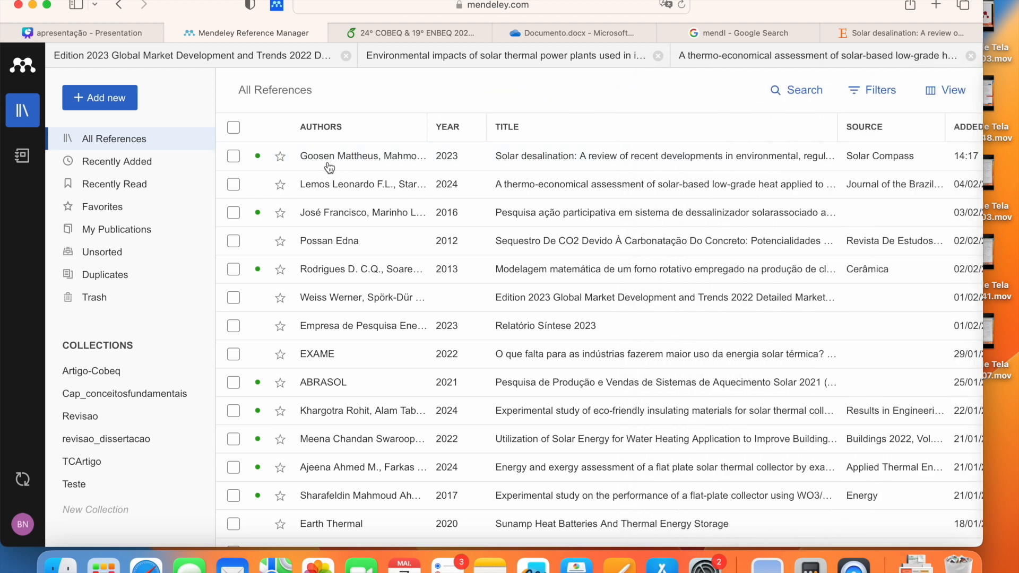
Step: Copy the Solar desalination review's BibTeX entry to the clipboard
{"action": "left_click", "coordinate": [233, 157]}
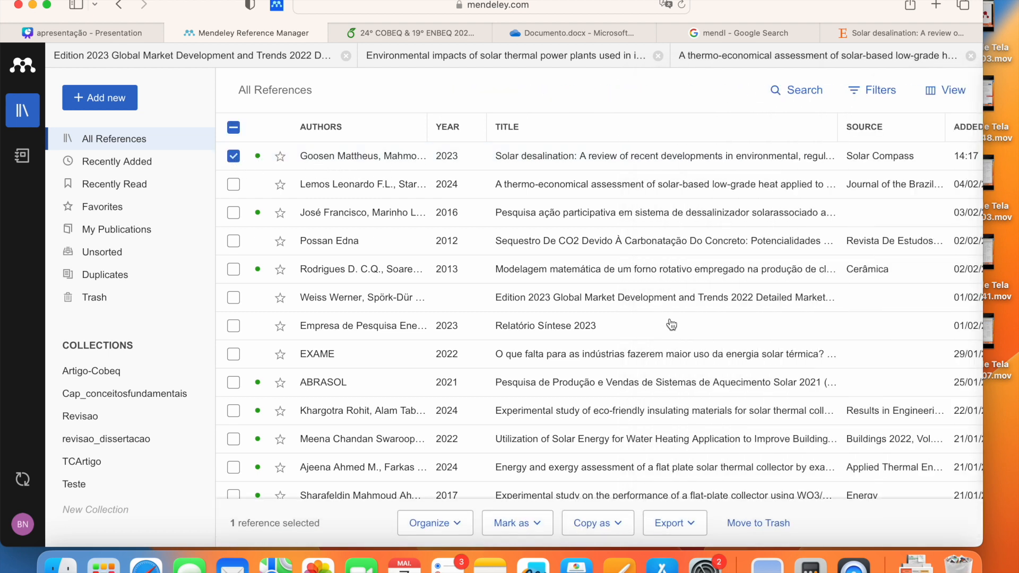
{"action": "right_click", "coordinate": [404, 163]}
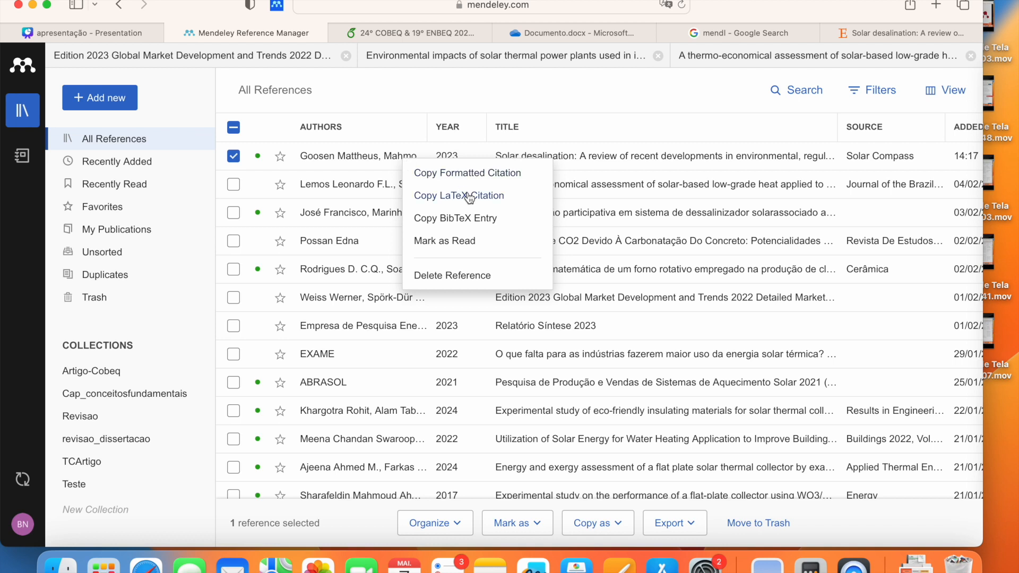
{"action": "left_click", "coordinate": [489, 228]}
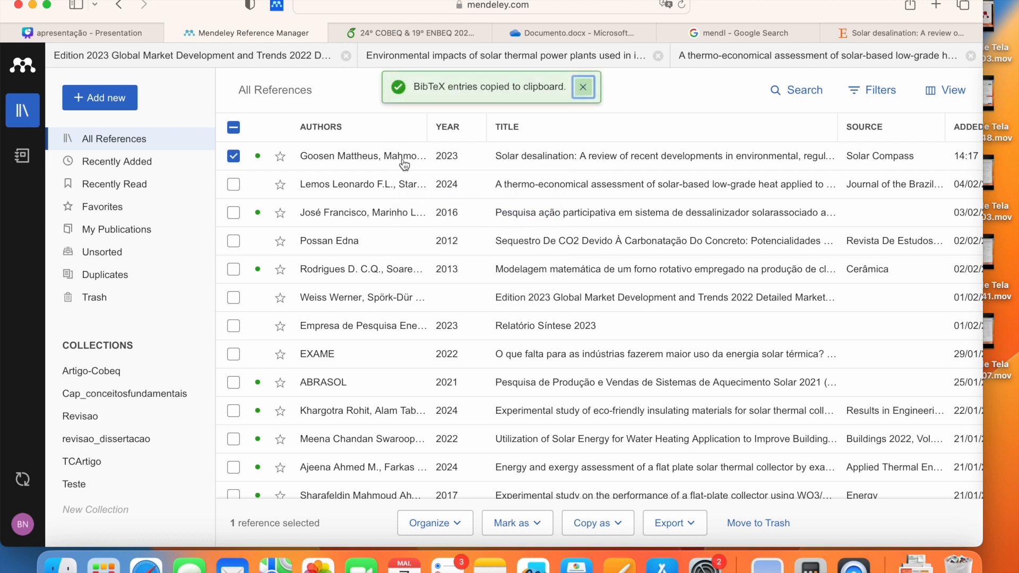
{"action": "left_click", "coordinate": [667, 523]}
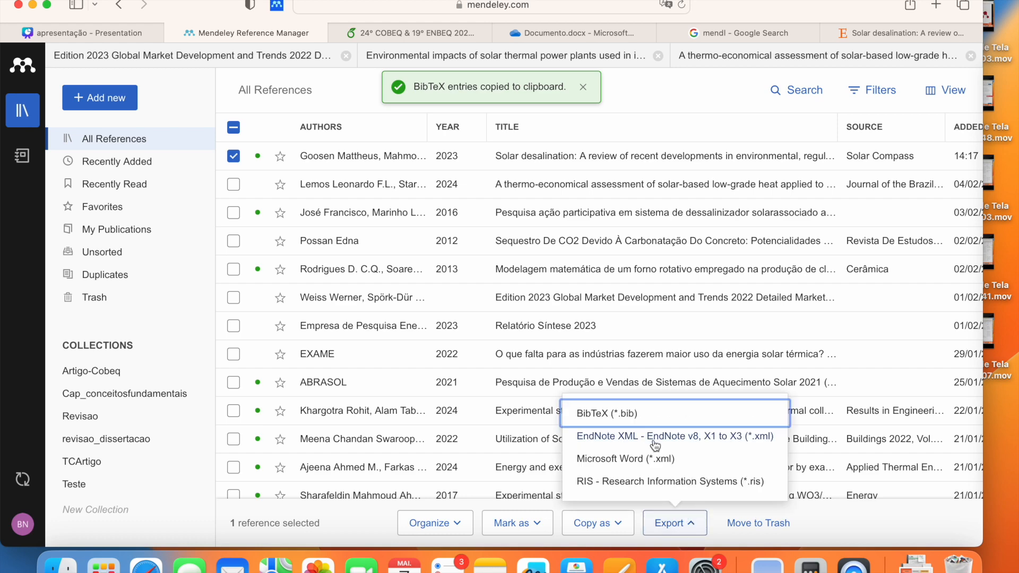
{"action": "left_click", "coordinate": [429, 32]}
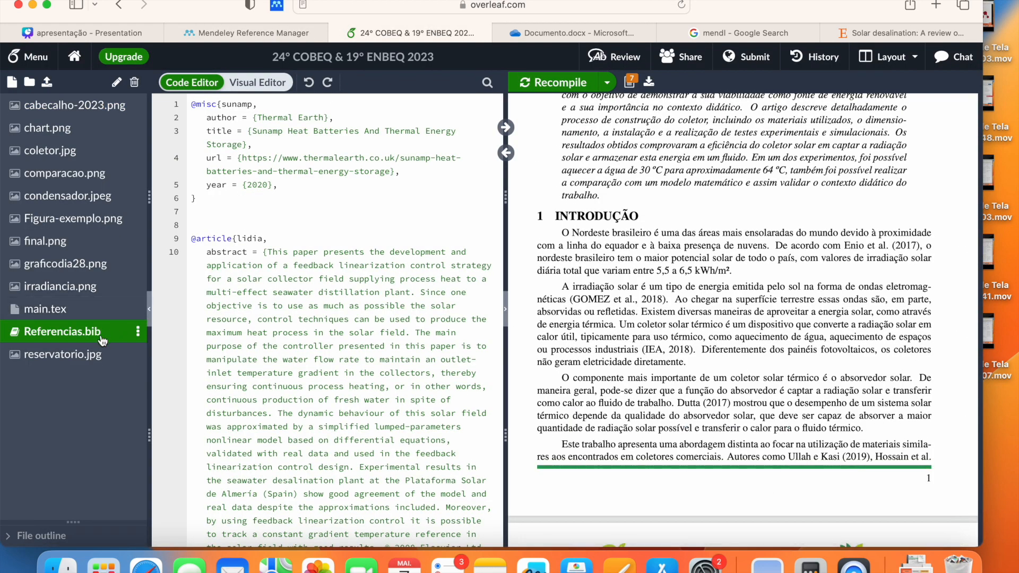
Step: Paste the Solar desalination BibTeX entry at the top of Referencias.bib
{"action": "left_click", "coordinate": [194, 112]}
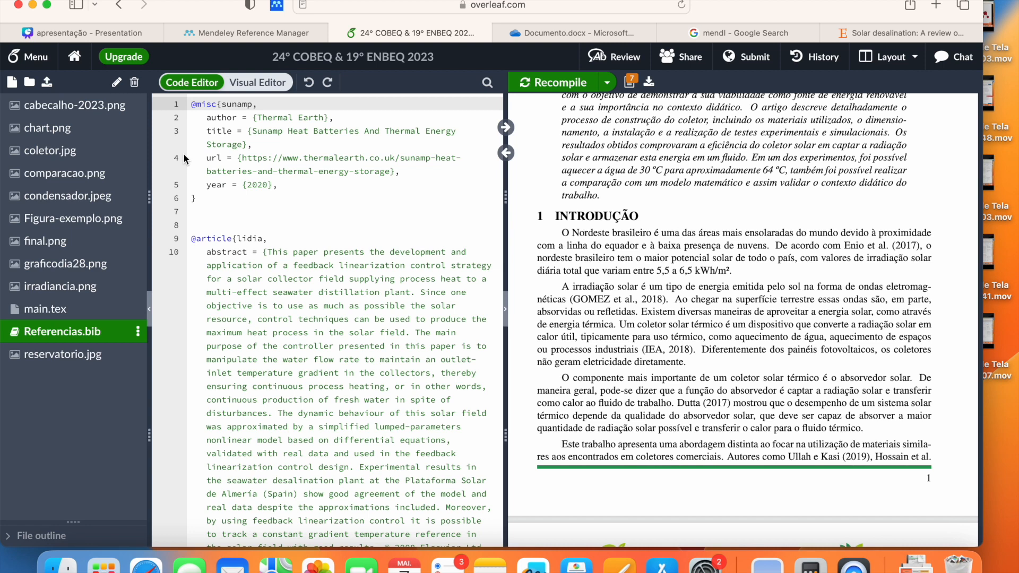
{"action": "key", "text": "Return"}
{"action": "key", "text": "Return"}
{"action": "key", "text": "super+v"}
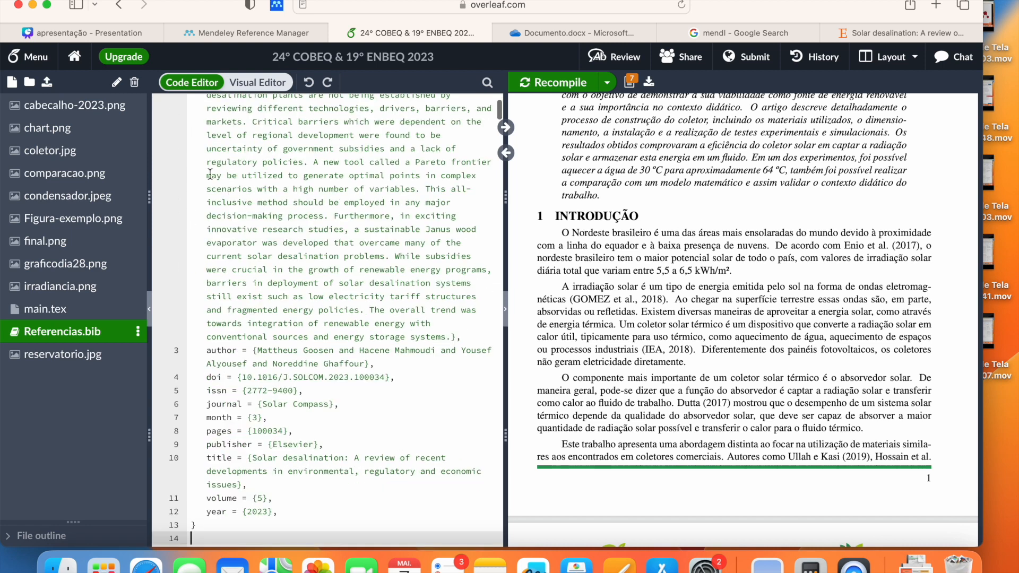
Step: Check the new entry's key solardest, then jump to the introduction source in main.tex
{"action": "scroll", "coordinate": [324, 238], "scroll_direction": "up", "scroll_amount": 3}
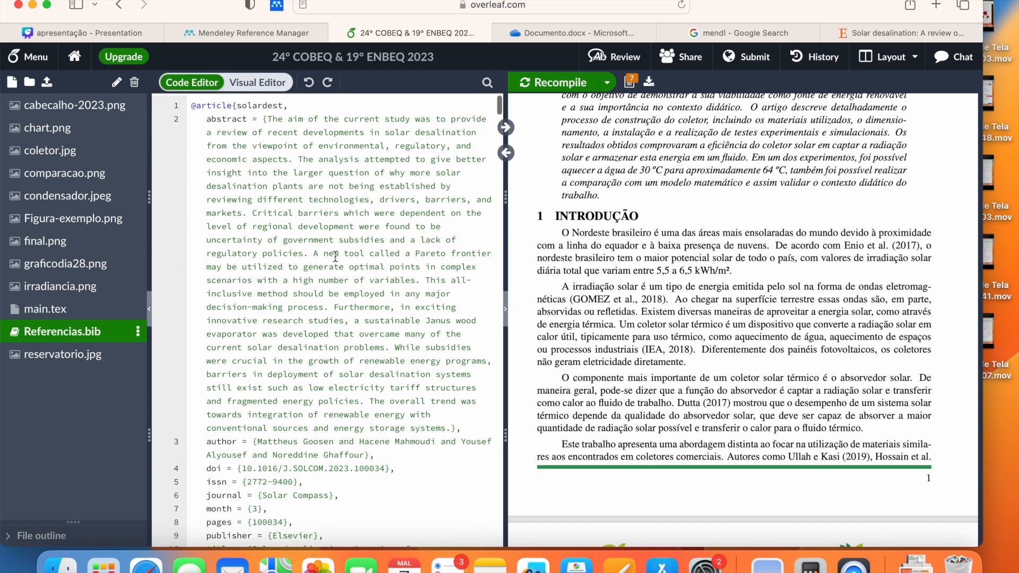
{"action": "double_click", "coordinate": [271, 104]}
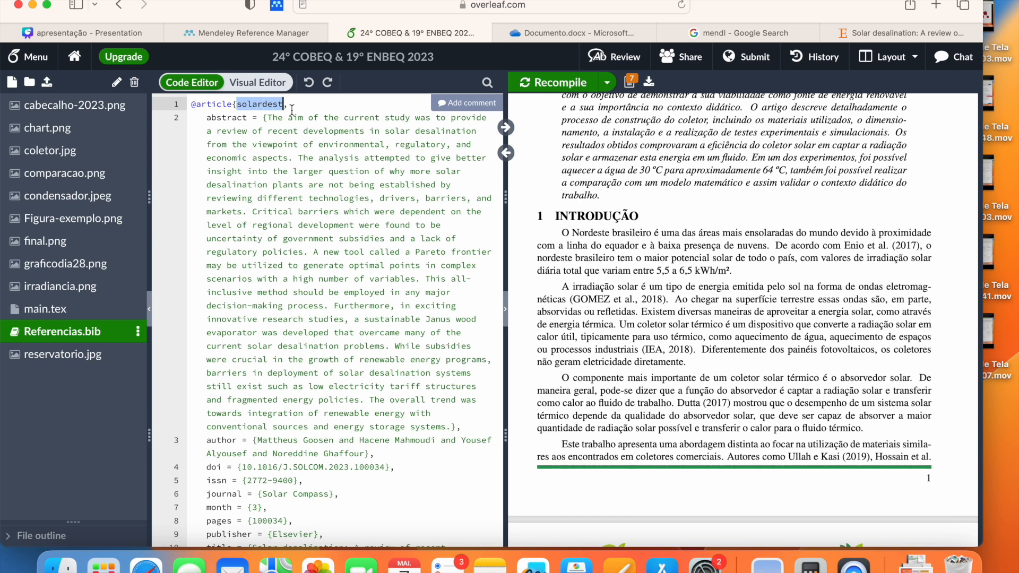
{"action": "left_click", "coordinate": [400, 266]}
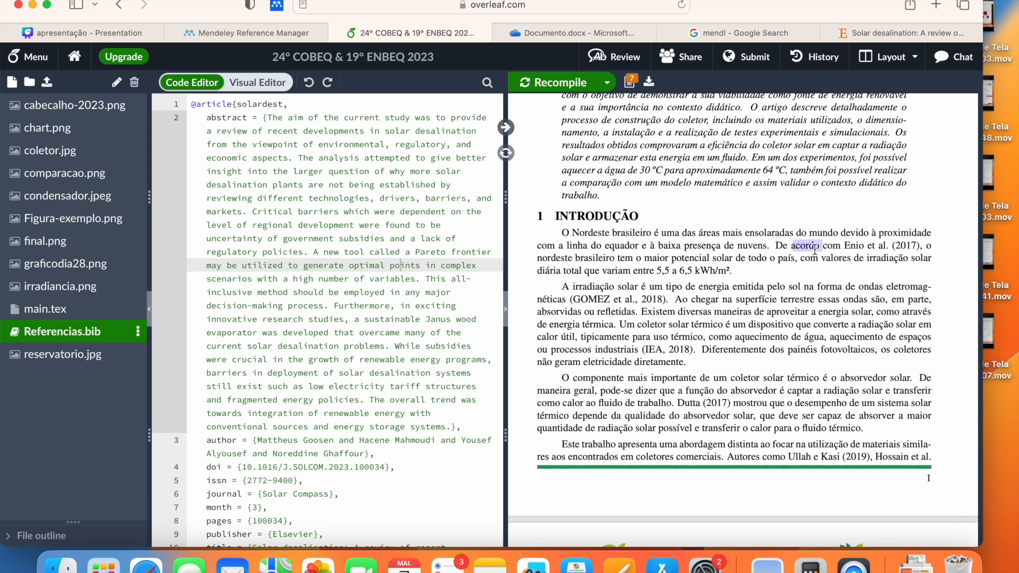
{"action": "left_click", "coordinate": [506, 152]}
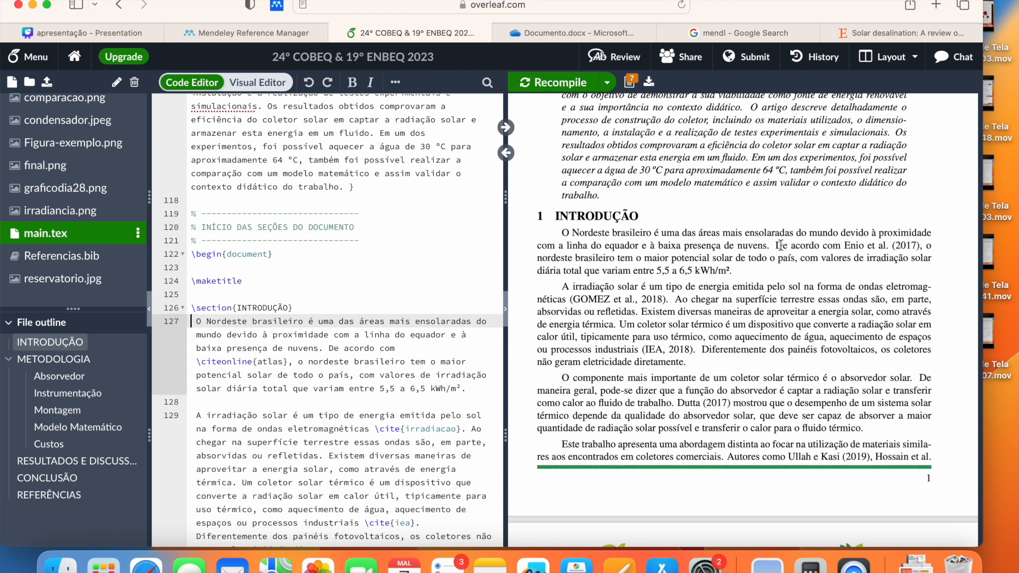
Step: Replace the citation key atlas with solardest in the introduction and recompile
{"action": "left_click_drag", "start_coordinate": [776, 245], "coordinate": [922, 246]}
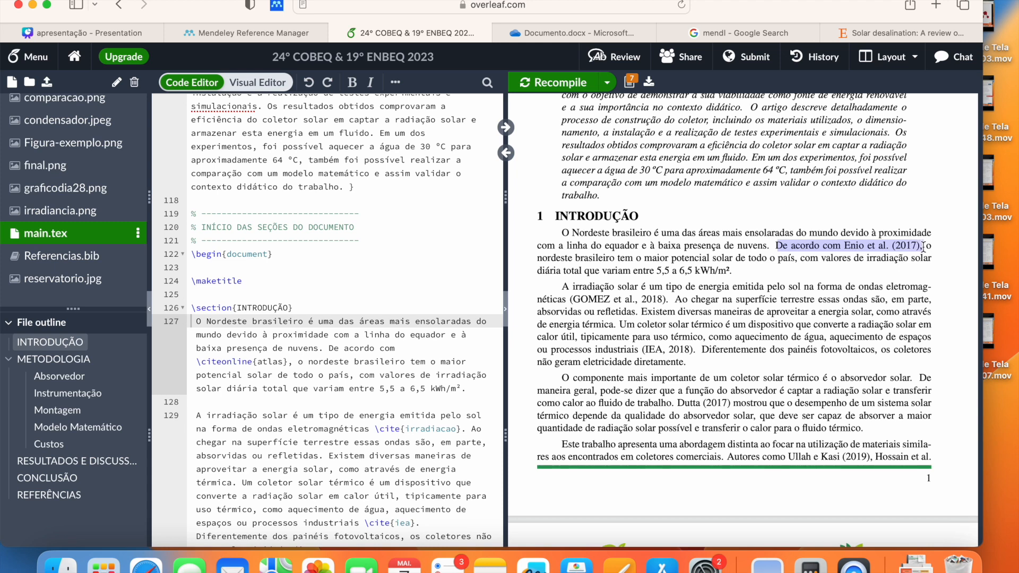
{"action": "double_click", "coordinate": [277, 363]}
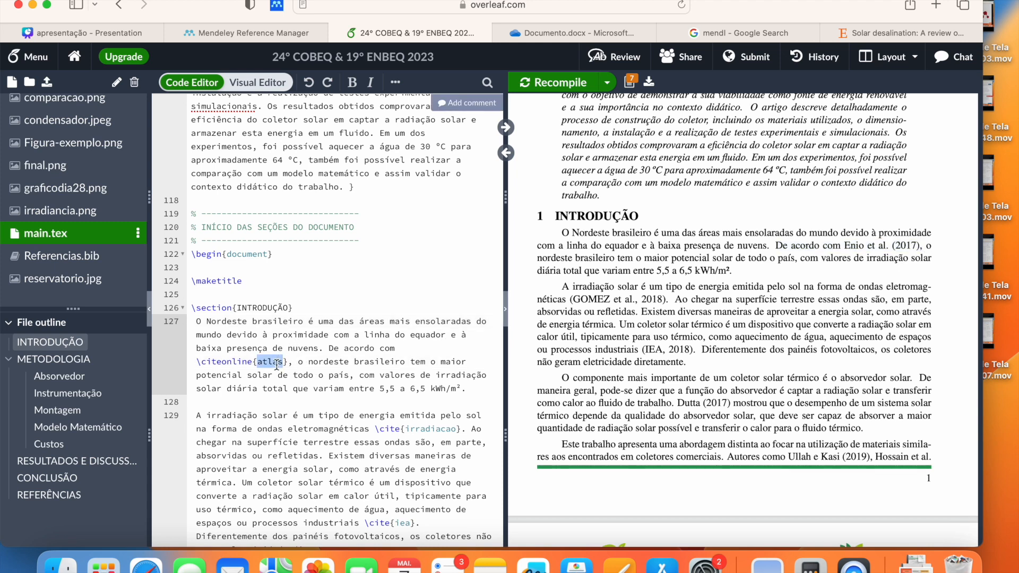
{"action": "type", "text": "solar"}
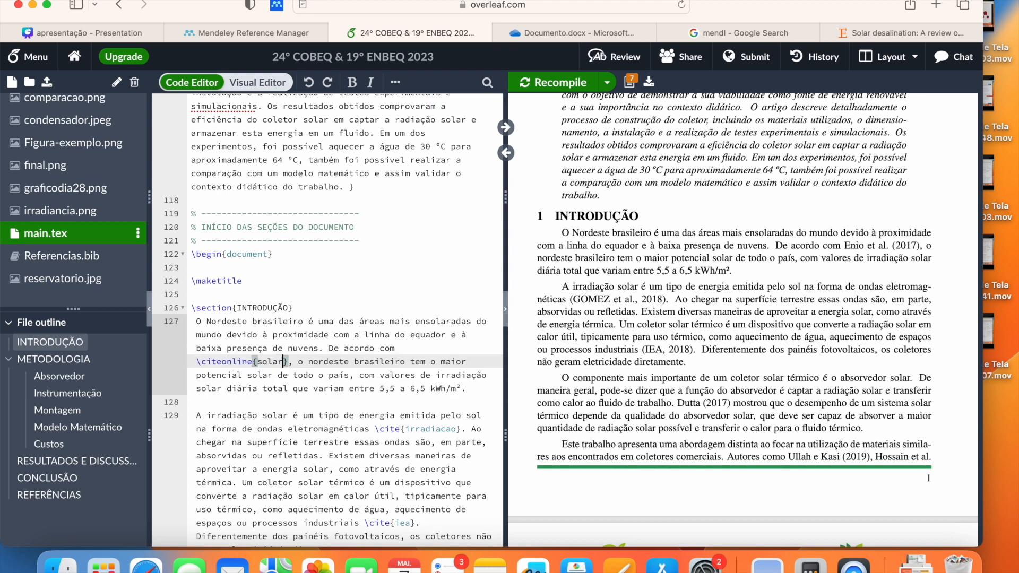
{"action": "type", "text": "dest"}
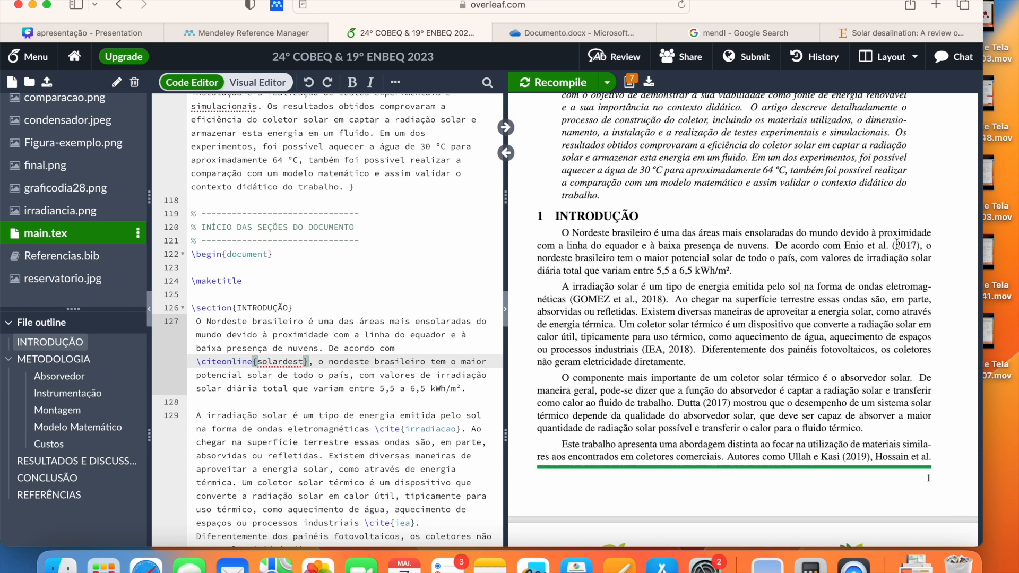
{"action": "left_click", "coordinate": [572, 84]}
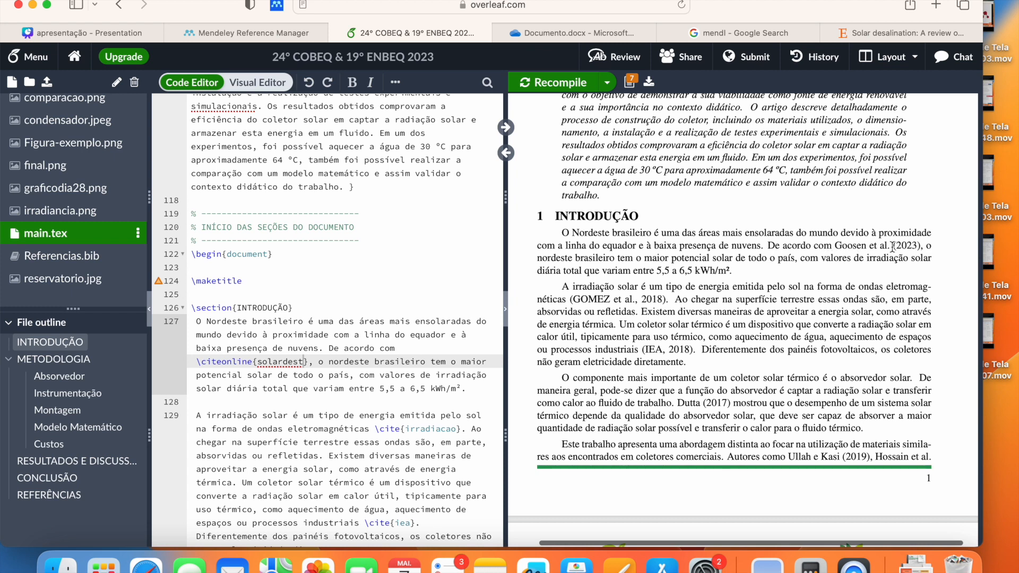
Step: Change \citeonline to \cite and recompile so the PDF shows (GOOSEN et al., 2023)
{"action": "left_click", "coordinate": [254, 362]}
{"action": "key", "text": "BackSpace"}
{"action": "key", "text": "BackSpace"}
{"action": "key", "text": "BackSpace"}
{"action": "key", "text": "BackSpace"}
{"action": "key", "text": "BackSpace"}
{"action": "key", "text": "BackSpace"}
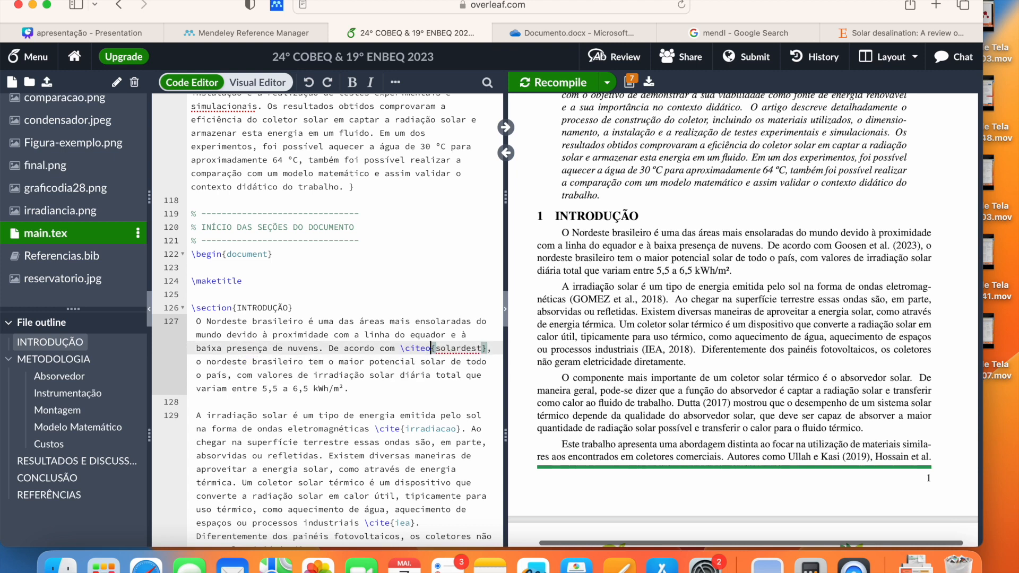
{"action": "left_click", "coordinate": [556, 78]}
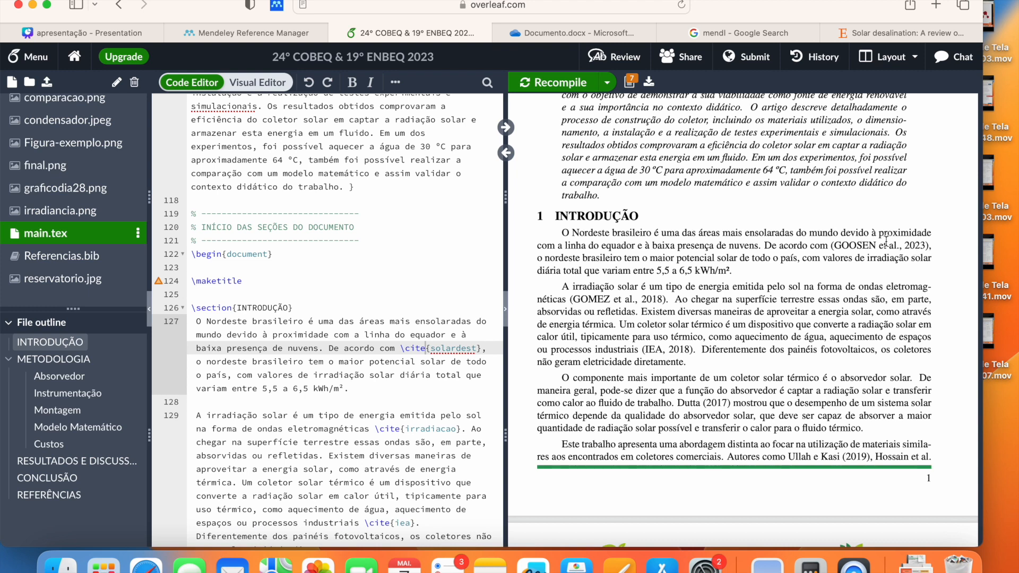
{"action": "double_click", "coordinate": [450, 349]}
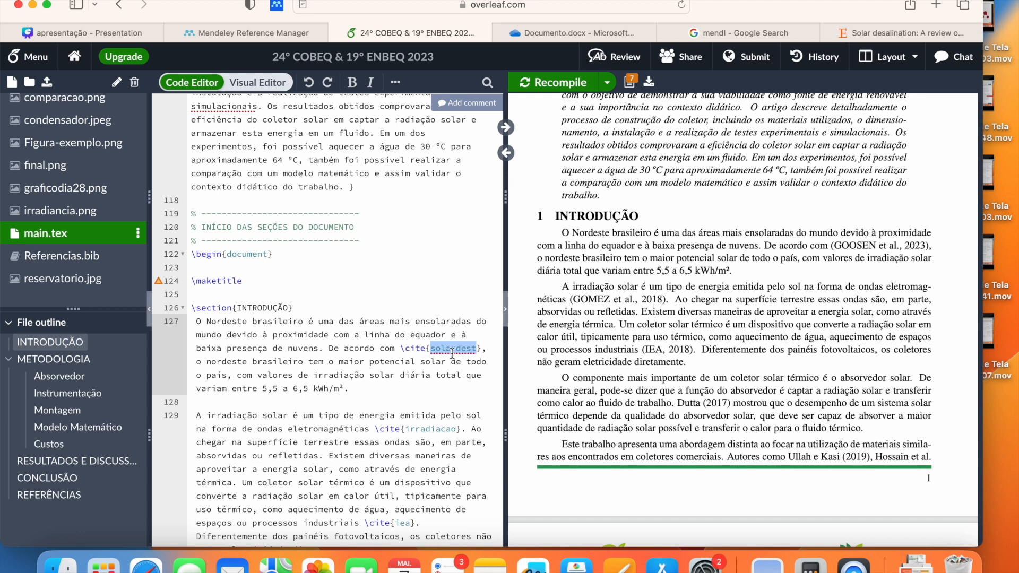
Step: Back in Mendeley, unmark the Solar desalination reference and open its Info panel details
{"action": "left_click", "coordinate": [301, 31]}
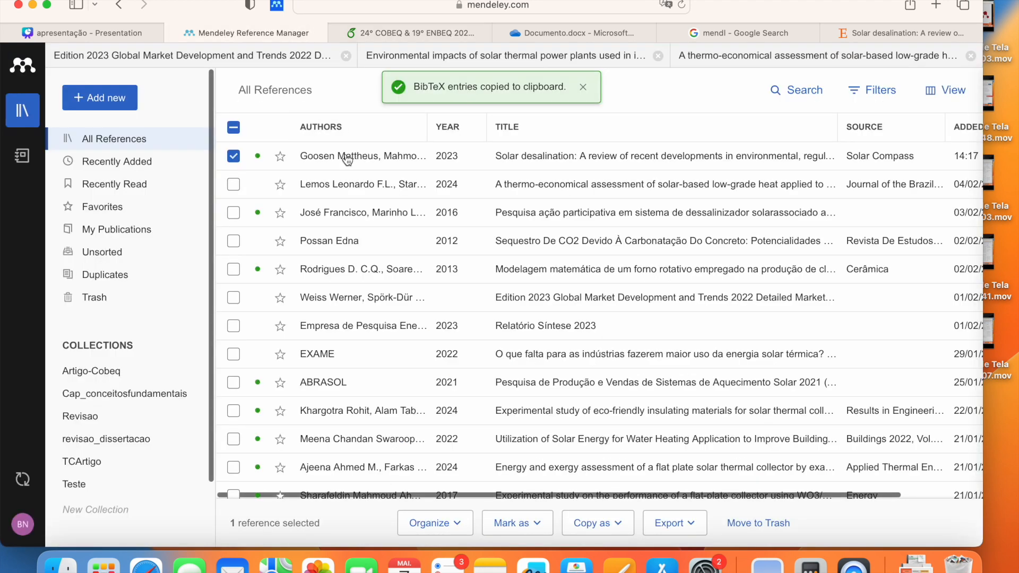
{"action": "left_click", "coordinate": [233, 156]}
{"action": "left_click", "coordinate": [313, 168]}
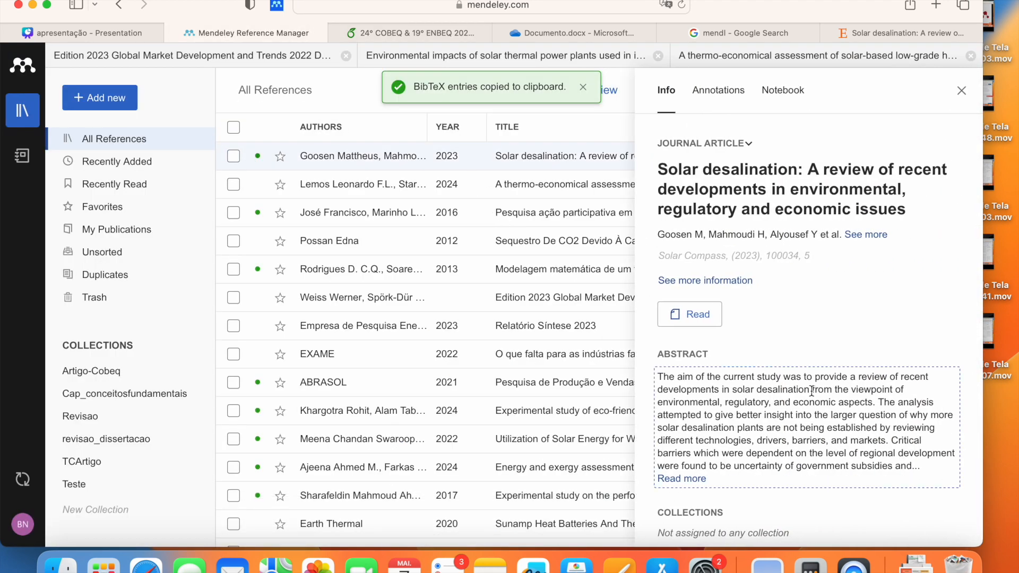
{"action": "scroll", "coordinate": [811, 391], "scroll_direction": "down", "scroll_amount": 10}
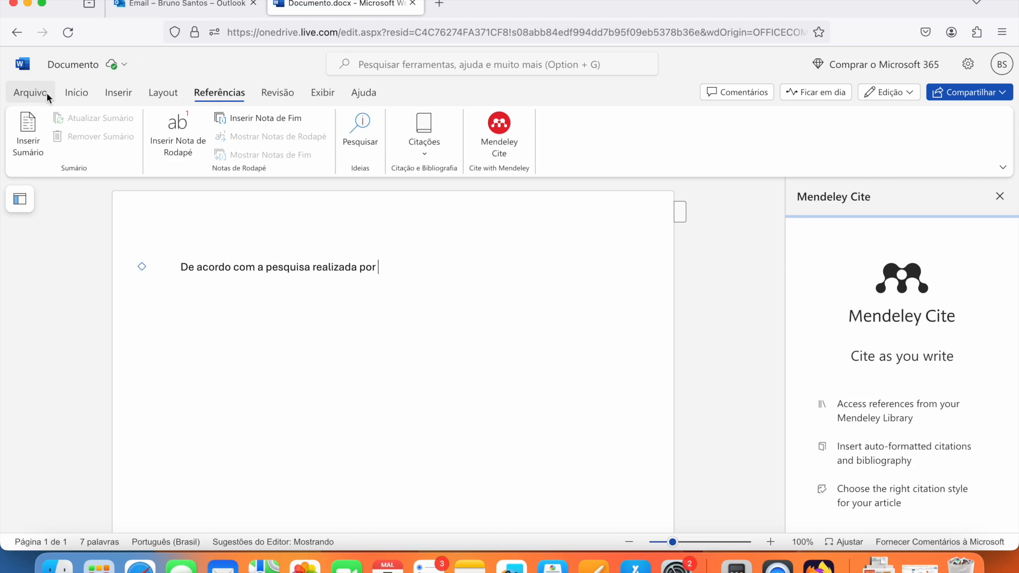
Step: Browse the available add-ins from the file options and open the full Office add-ins store
{"action": "scroll", "coordinate": [37, 93], "scroll_direction": "up", "scroll_amount": 10}
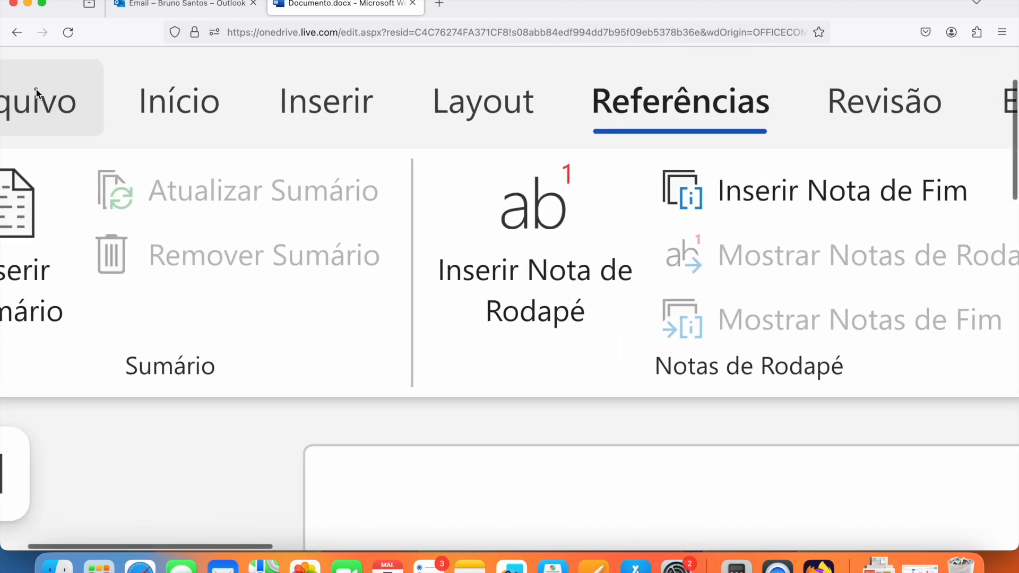
{"action": "scroll", "coordinate": [38, 93], "scroll_direction": "down", "scroll_amount": 10}
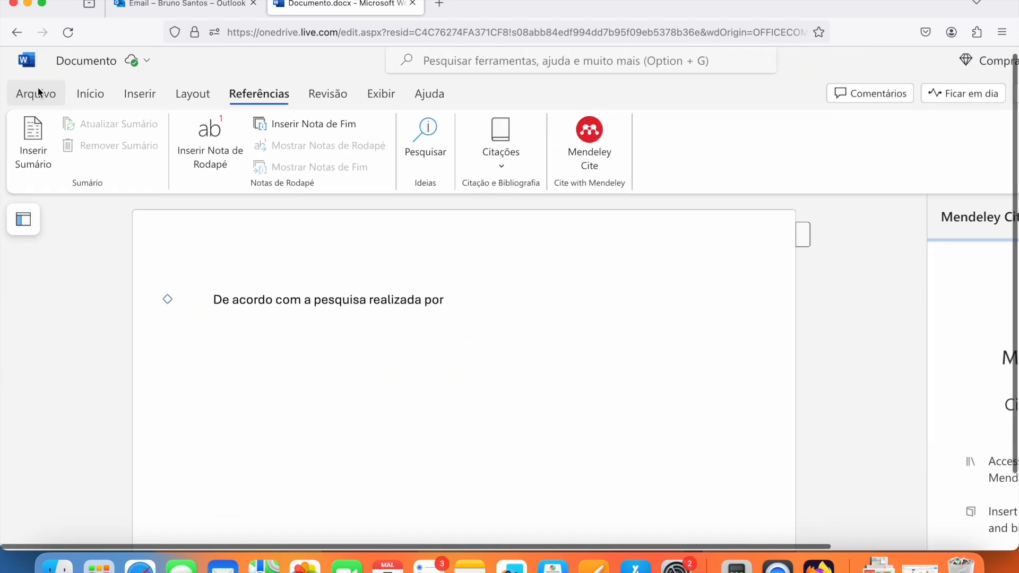
{"action": "left_click", "coordinate": [38, 91]}
{"action": "scroll", "coordinate": [42, 101], "scroll_direction": "up", "scroll_amount": 10}
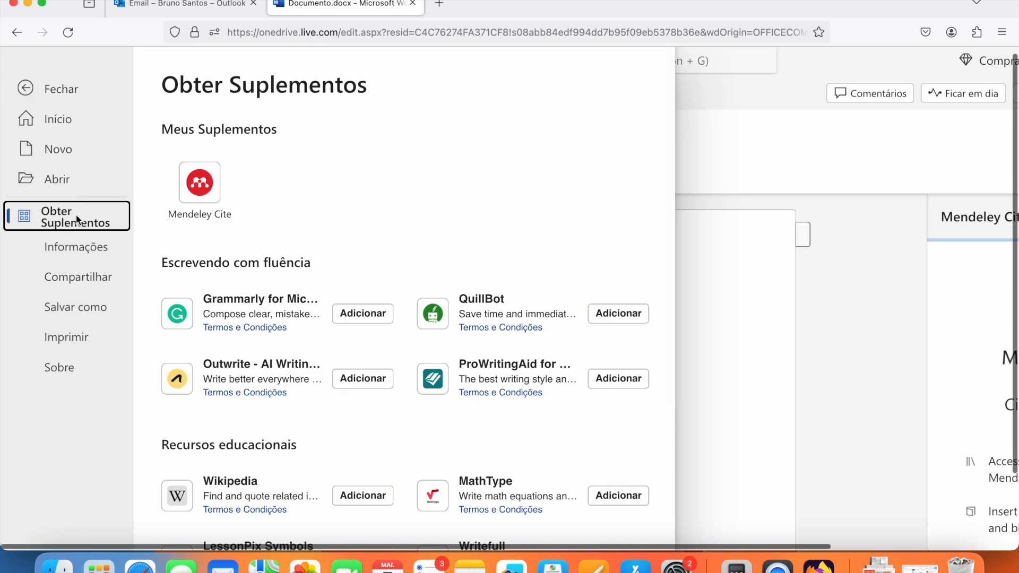
{"action": "scroll", "coordinate": [455, 348], "scroll_direction": "down", "scroll_amount": 2}
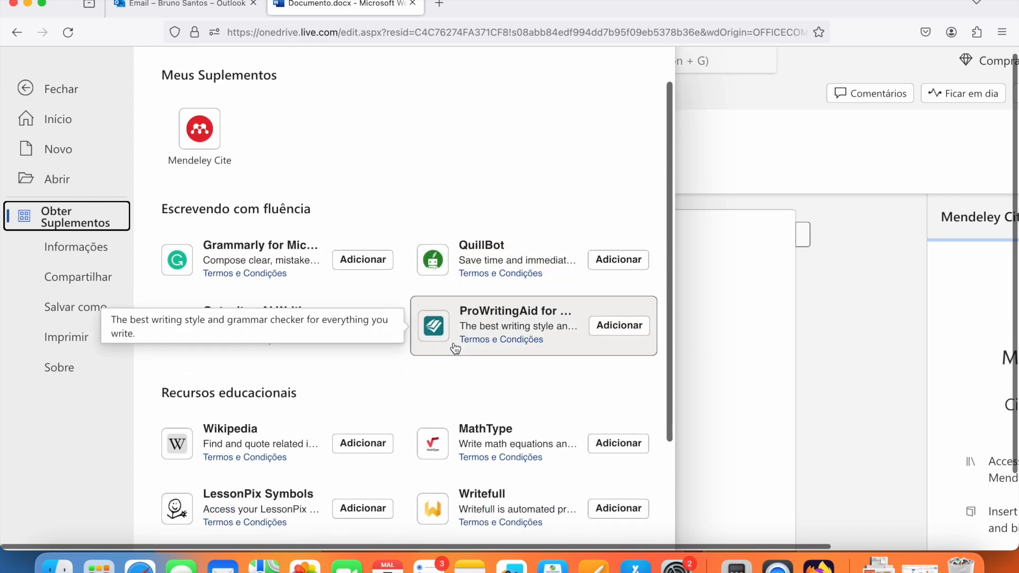
{"action": "scroll", "coordinate": [455, 325], "scroll_direction": "down", "scroll_amount": 8}
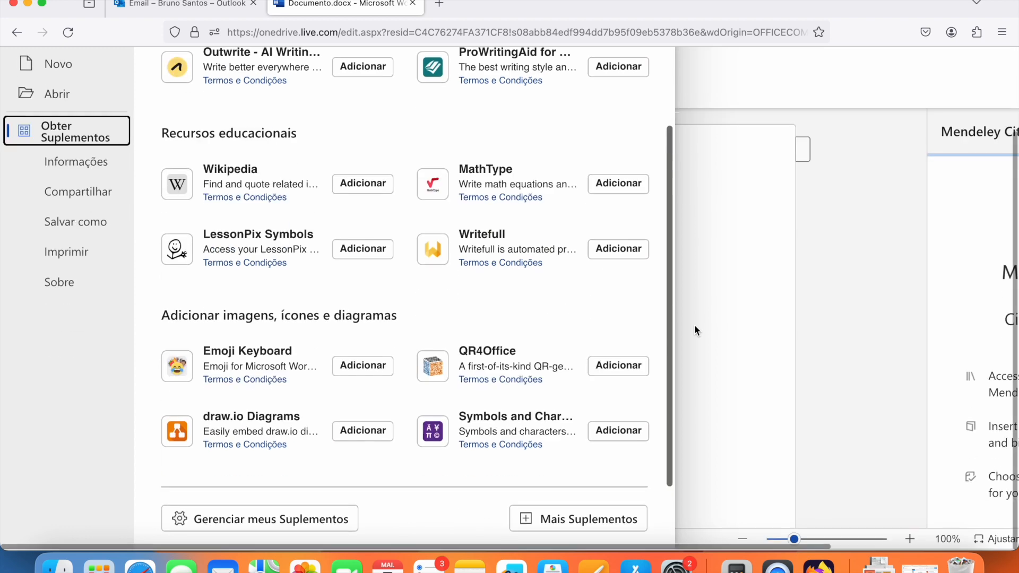
{"action": "left_click", "coordinate": [586, 523]}
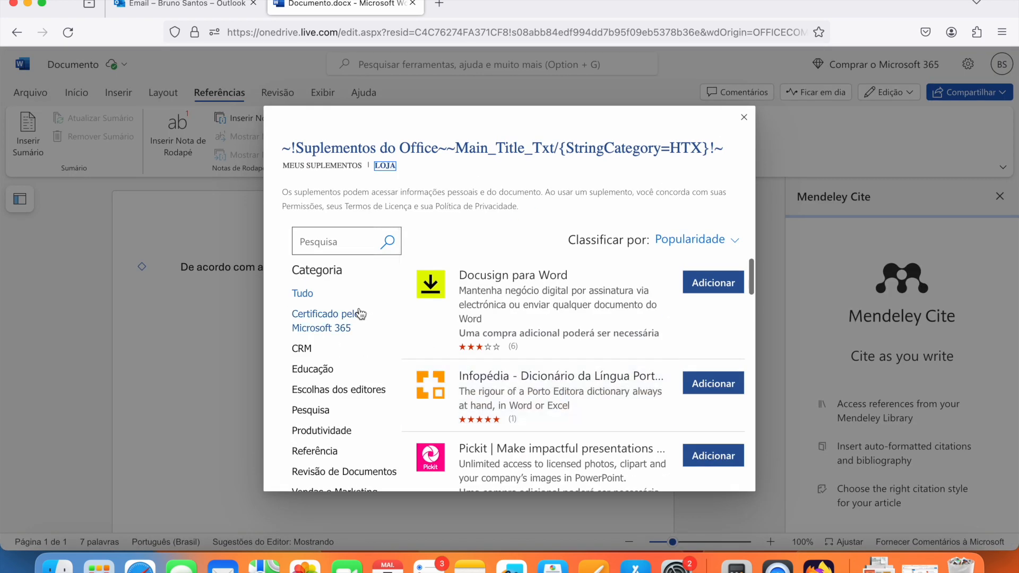
Step: Search the store for 'mendeley' to locate Mendeley Cite, then close the store
{"action": "left_click", "coordinate": [345, 245]}
{"action": "type", "text": "mend"}
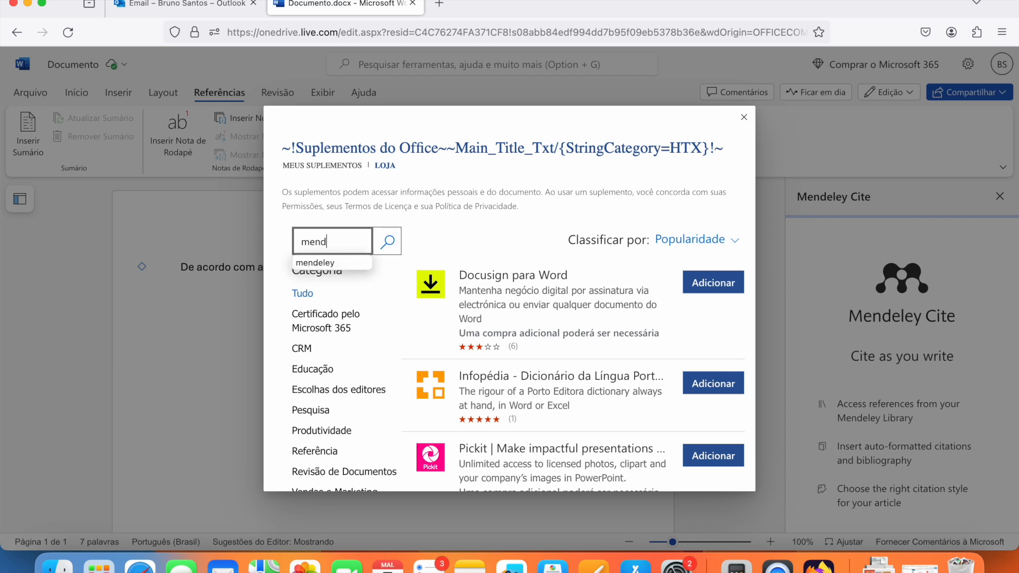
{"action": "type", "text": "l"}
{"action": "key", "text": "BackSpace"}
{"action": "type", "text": "eley"}
{"action": "key", "text": "Return"}
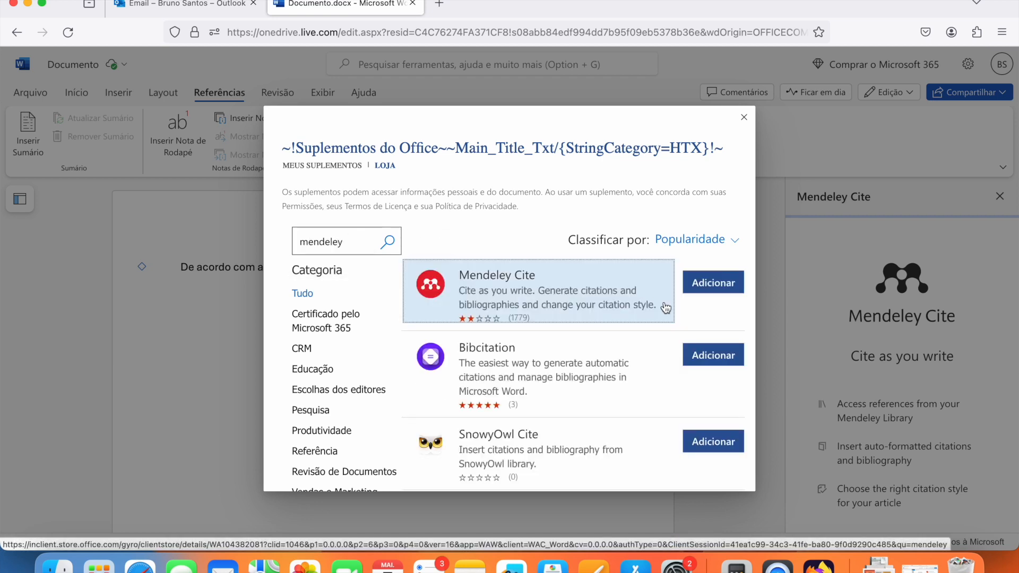
{"action": "left_click", "coordinate": [744, 117]}
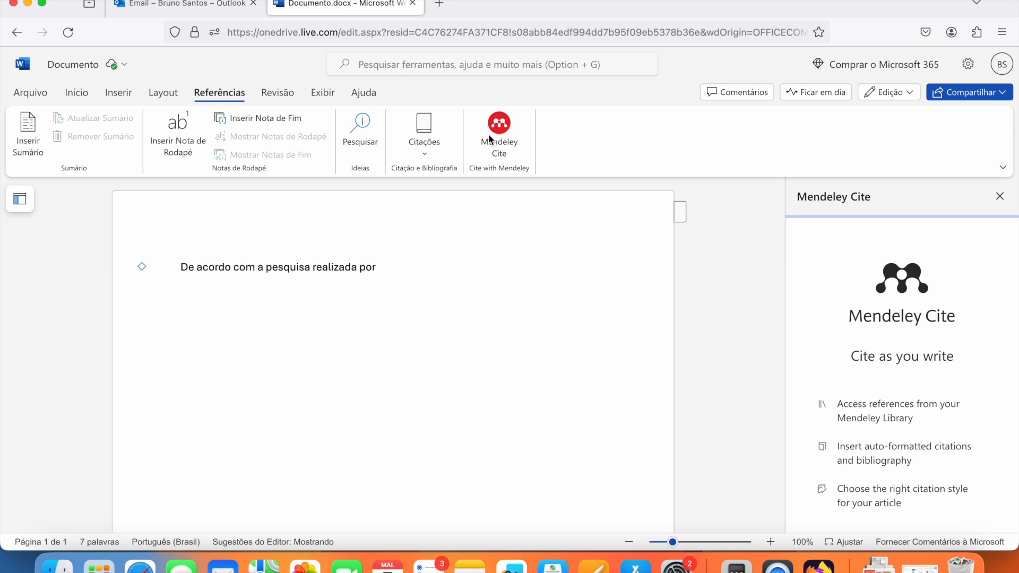
Step: Start Mendeley Cite sign-in and submit the institutional e-mail address
{"action": "left_click", "coordinate": [505, 143]}
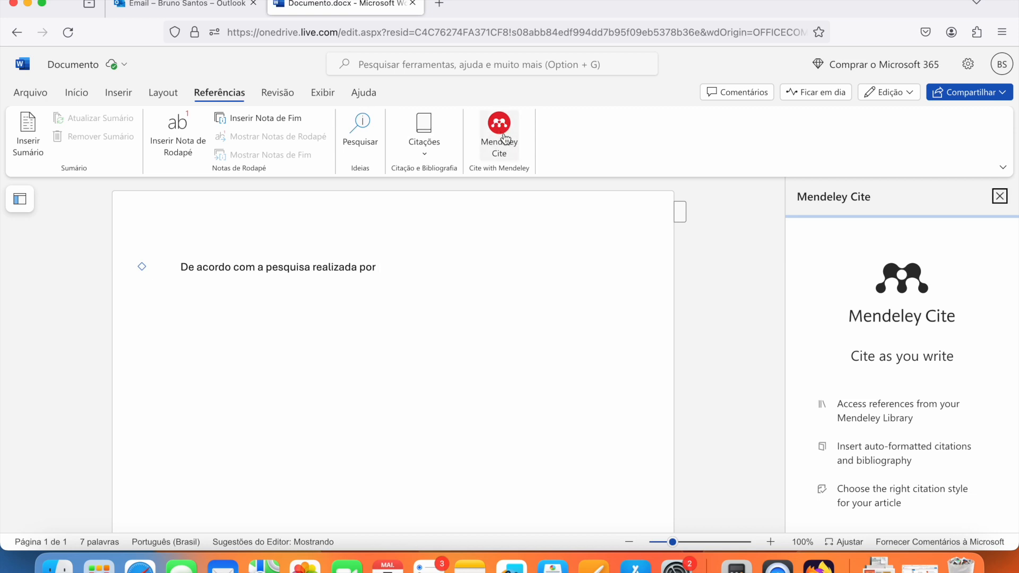
{"action": "scroll", "coordinate": [866, 336], "scroll_direction": "down", "scroll_amount": 2}
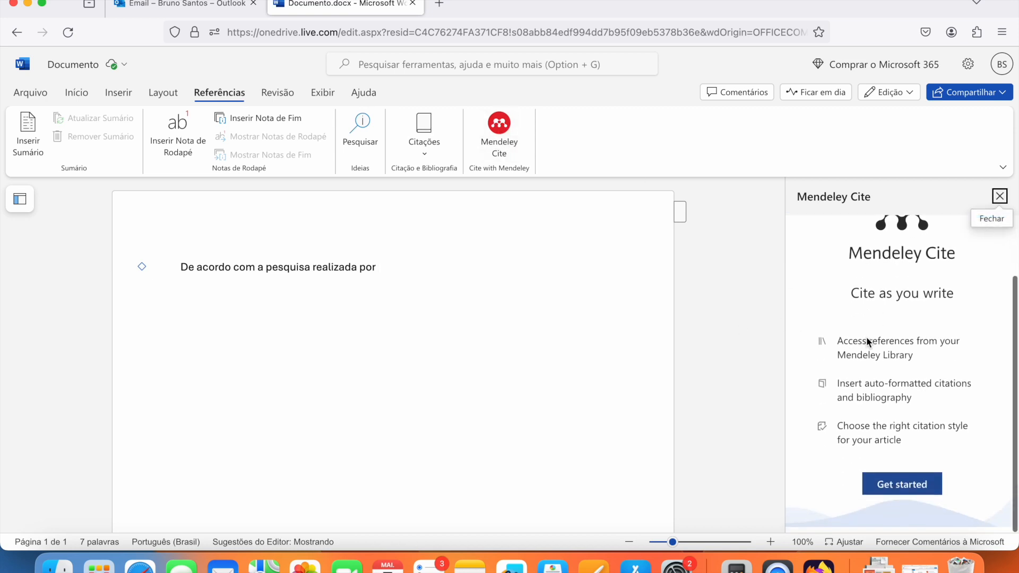
{"action": "left_click", "coordinate": [913, 497]}
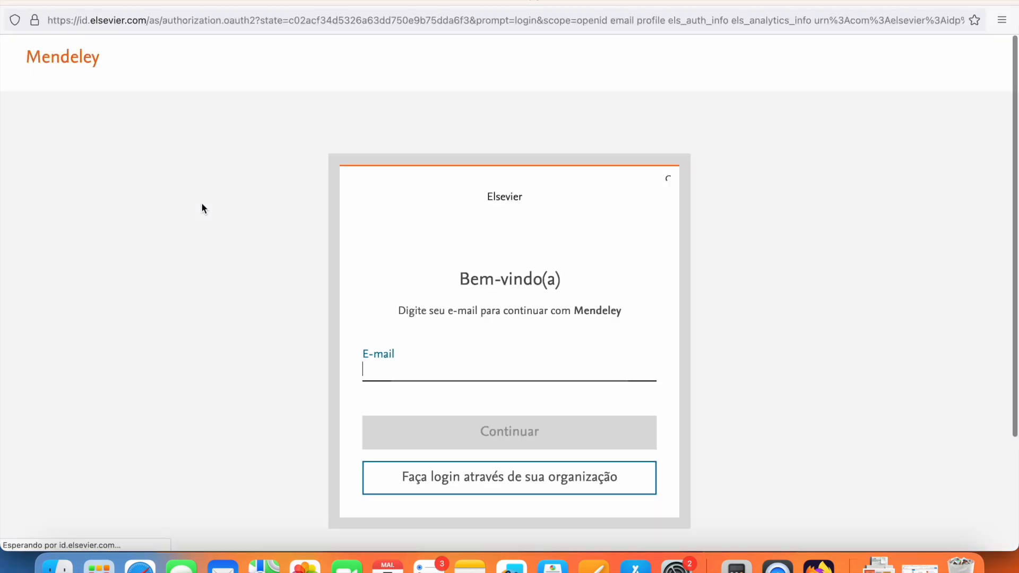
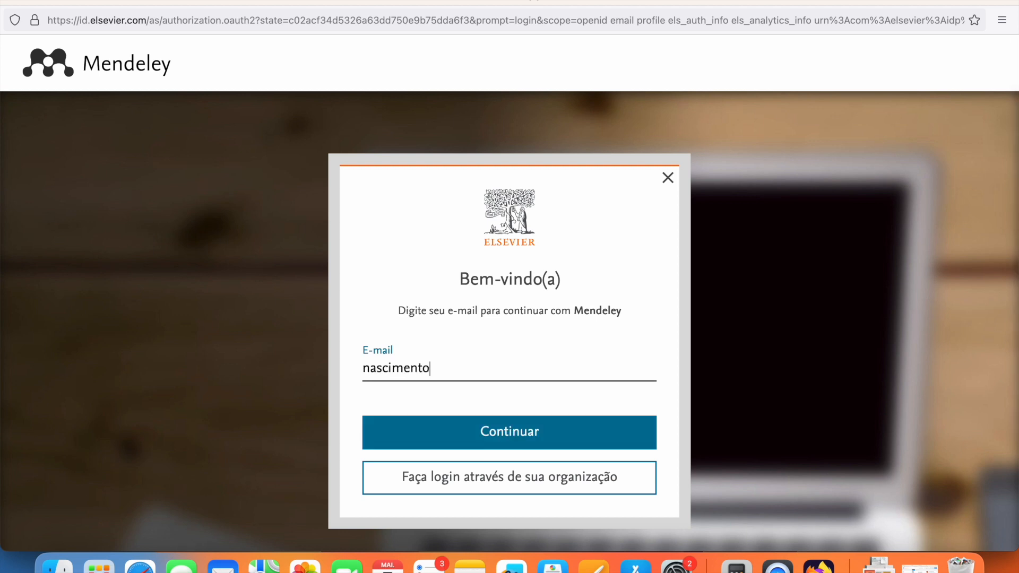
{"action": "key", "text": "Return"}
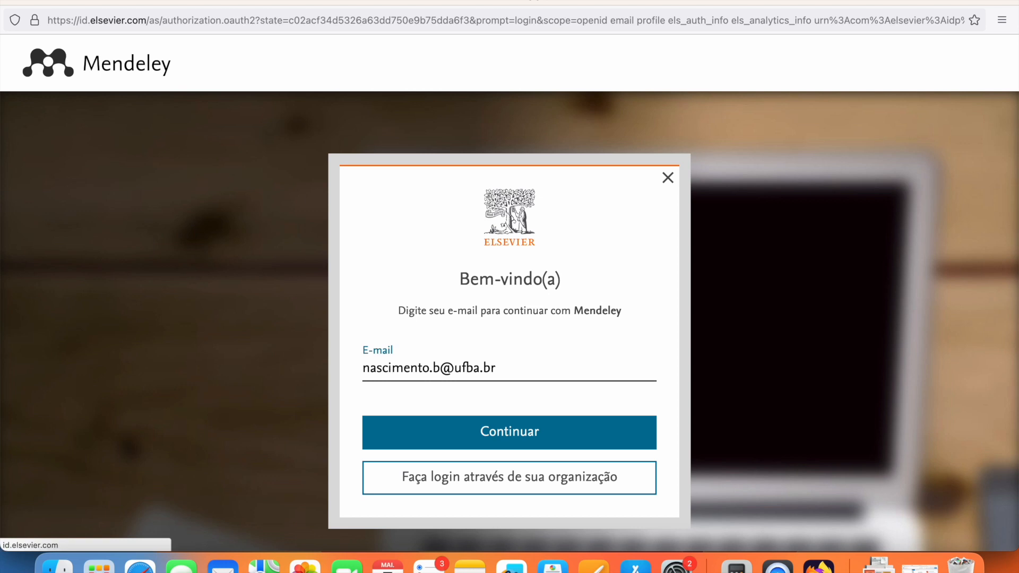
Step: Confirm the institution, accept the terms of use, and approve sharing account details
{"action": "left_click", "coordinate": [550, 516]}
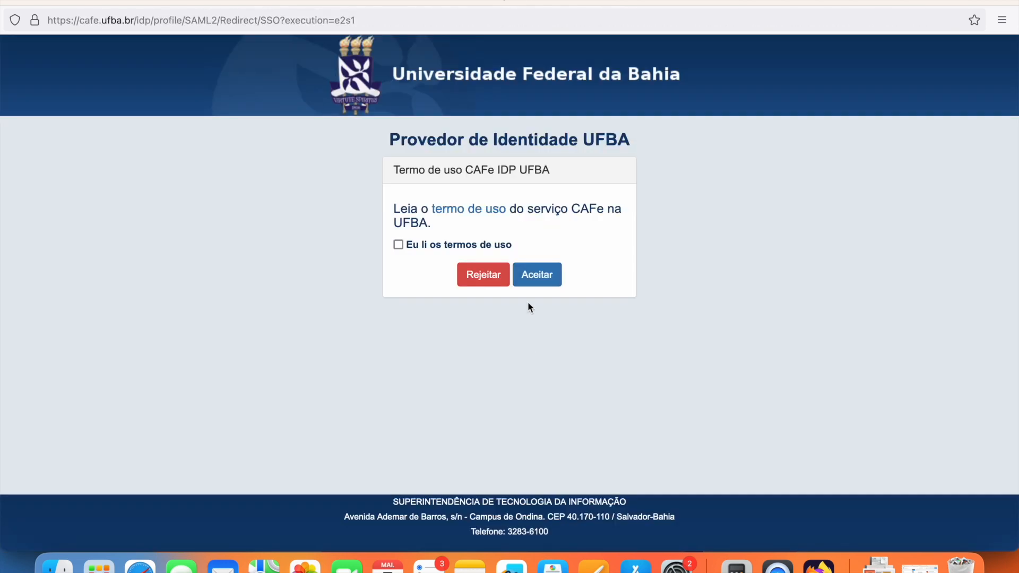
{"action": "left_click", "coordinate": [439, 245]}
{"action": "left_click", "coordinate": [546, 275]}
{"action": "scroll", "coordinate": [551, 362], "scroll_direction": "down", "scroll_amount": 10}
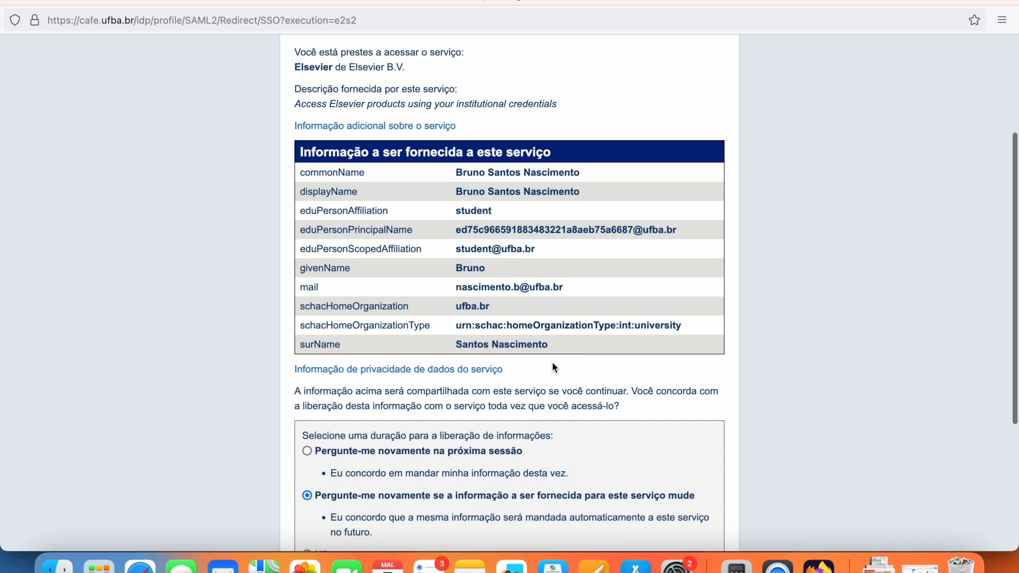
{"action": "left_click", "coordinate": [562, 523]}
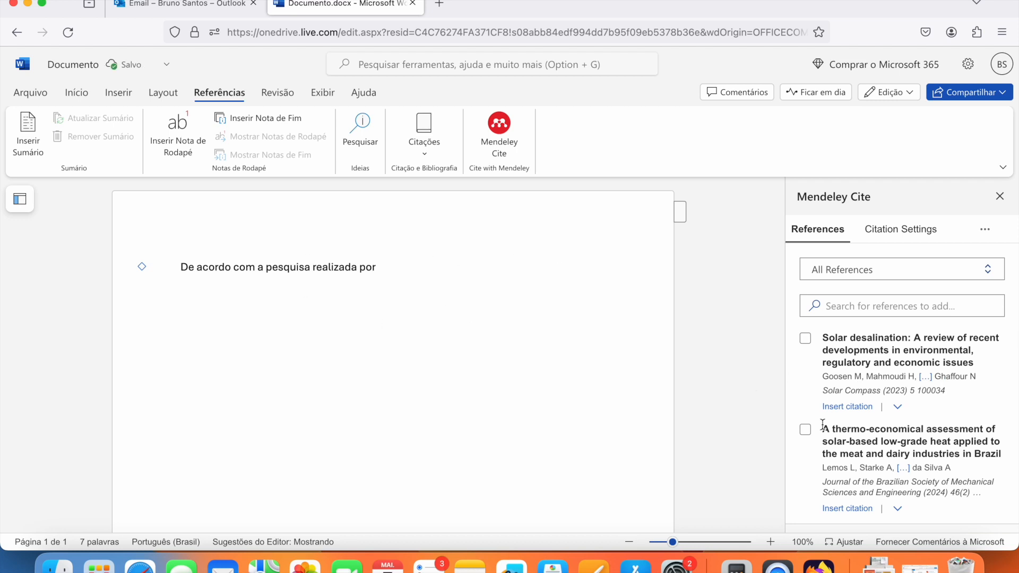
{"action": "scroll", "coordinate": [862, 441], "scroll_direction": "down", "scroll_amount": 5}
{"action": "scroll", "coordinate": [863, 442], "scroll_direction": "down", "scroll_amount": 5}
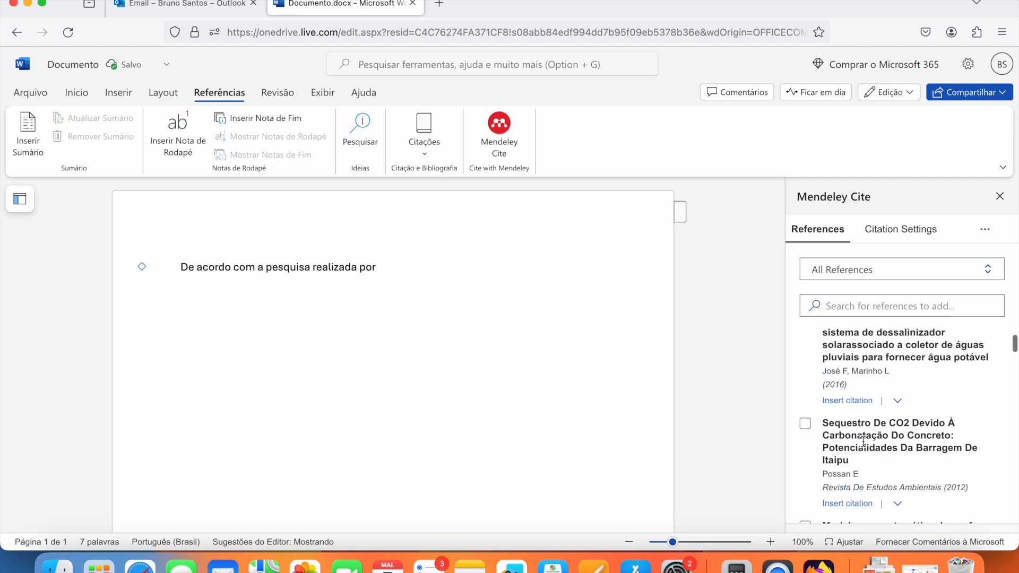
{"action": "scroll", "coordinate": [863, 442], "scroll_direction": "down", "scroll_amount": 5}
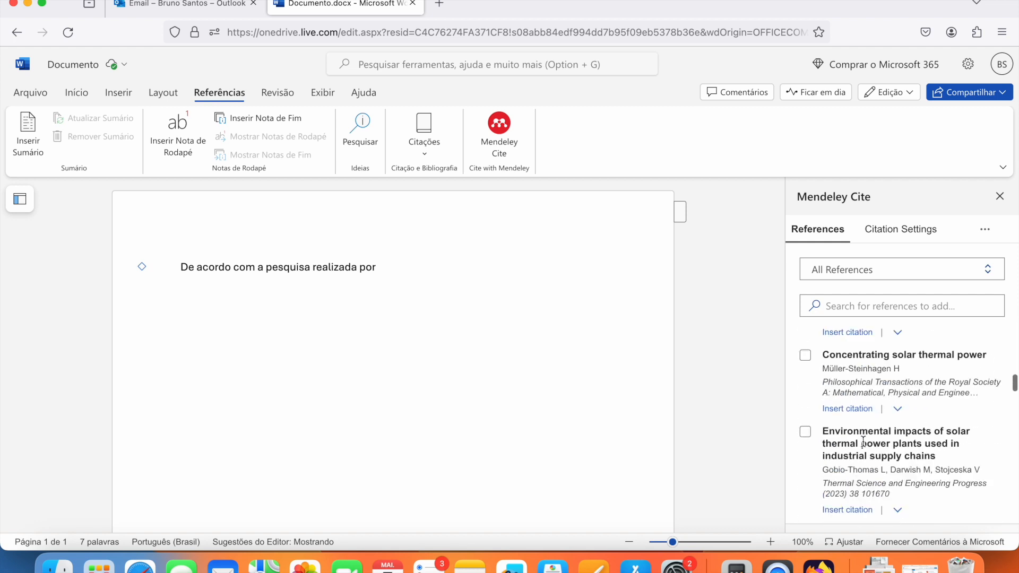
{"action": "scroll", "coordinate": [915, 376], "scroll_direction": "up", "scroll_amount": 10}
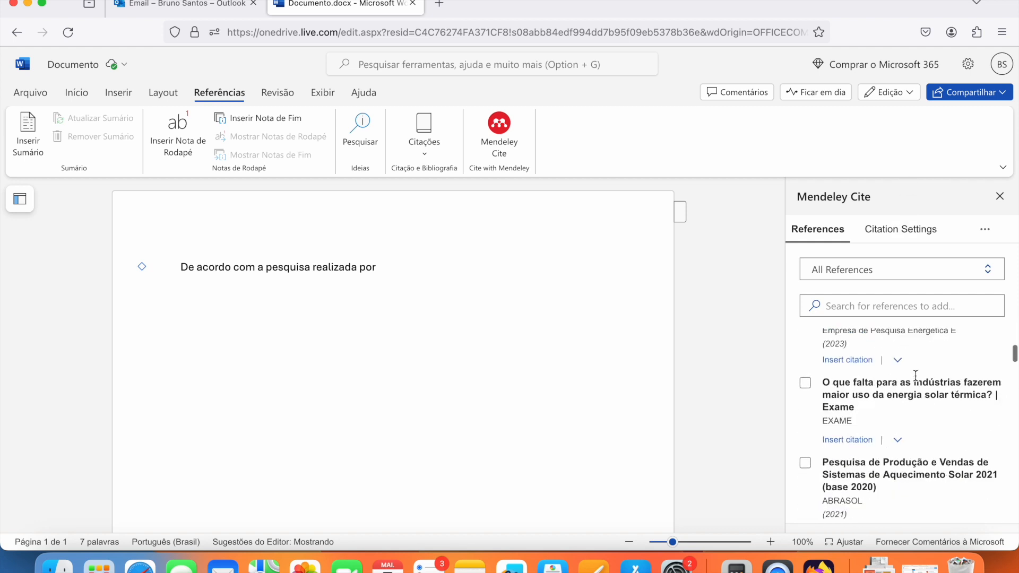
{"action": "left_click", "coordinate": [398, 272]}
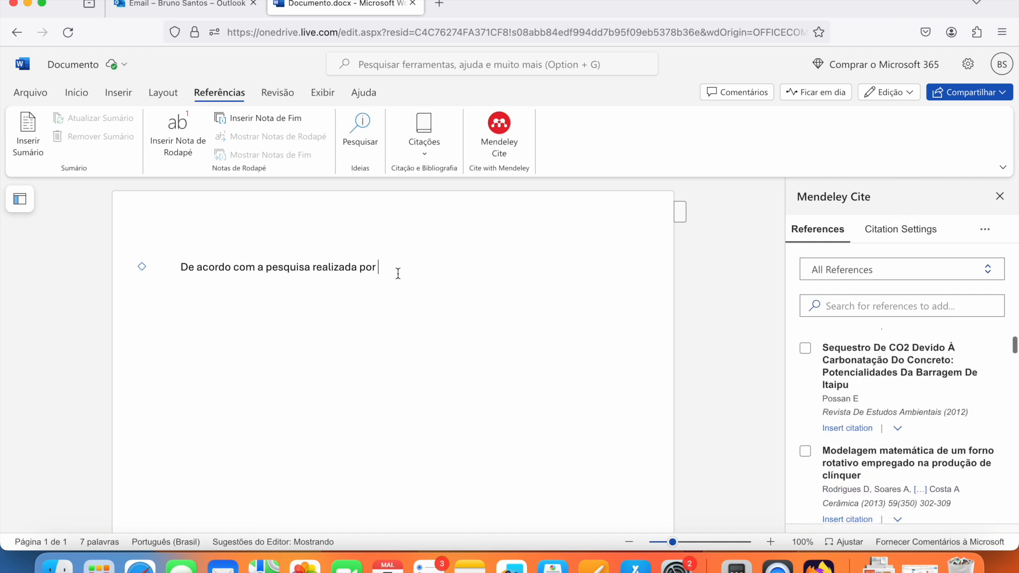
{"action": "scroll", "coordinate": [875, 404], "scroll_direction": "up", "scroll_amount": 5}
{"action": "scroll", "coordinate": [881, 407], "scroll_direction": "down", "scroll_amount": 1}
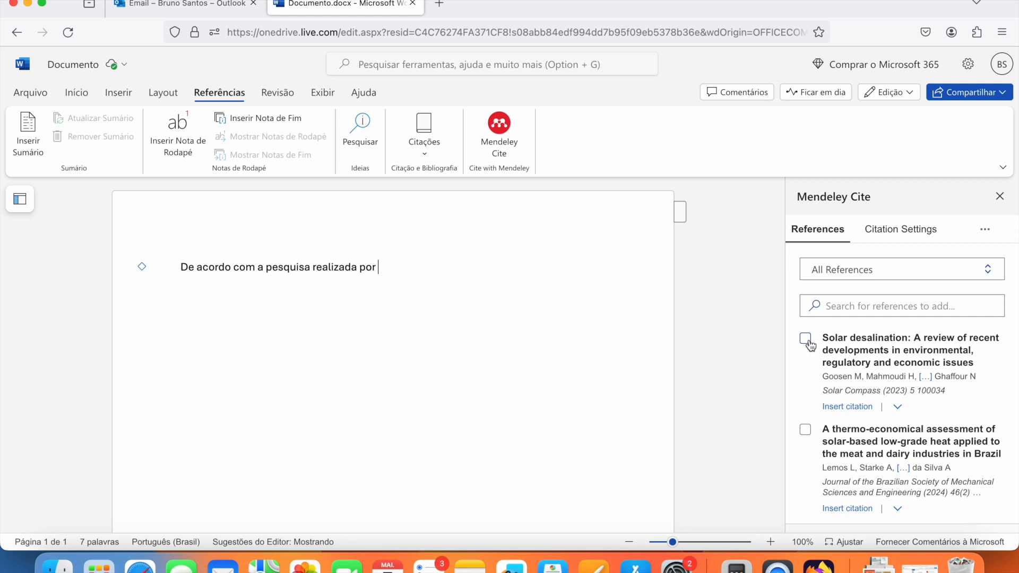
{"action": "left_click", "coordinate": [848, 407]}
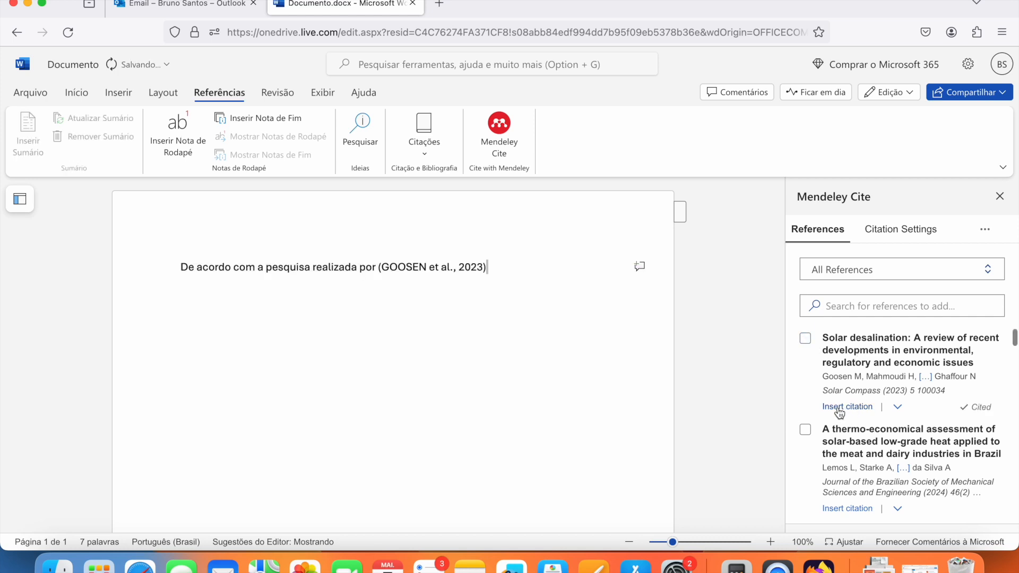
{"action": "key", "text": "super+z"}
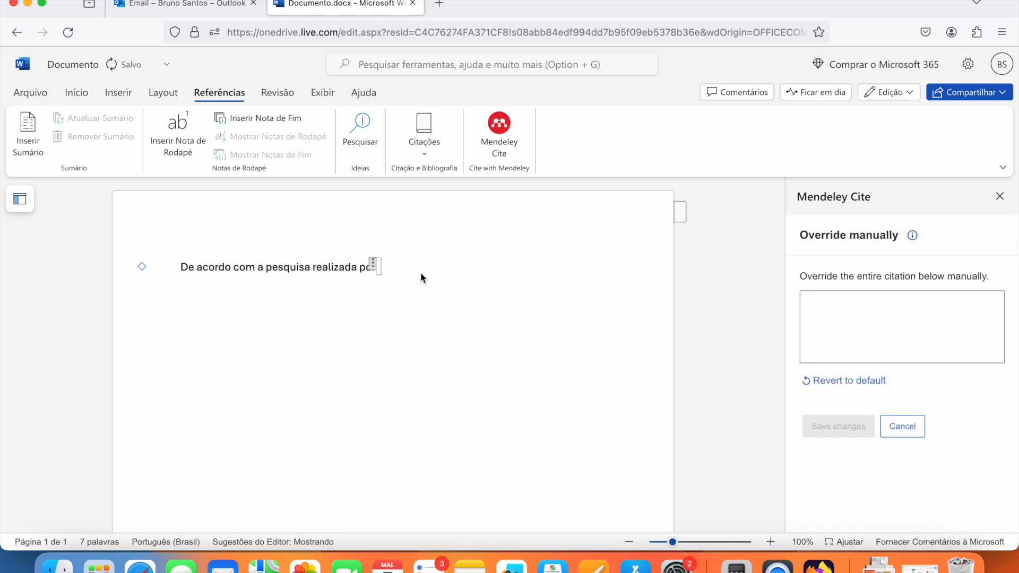
{"action": "key", "text": "super+z"}
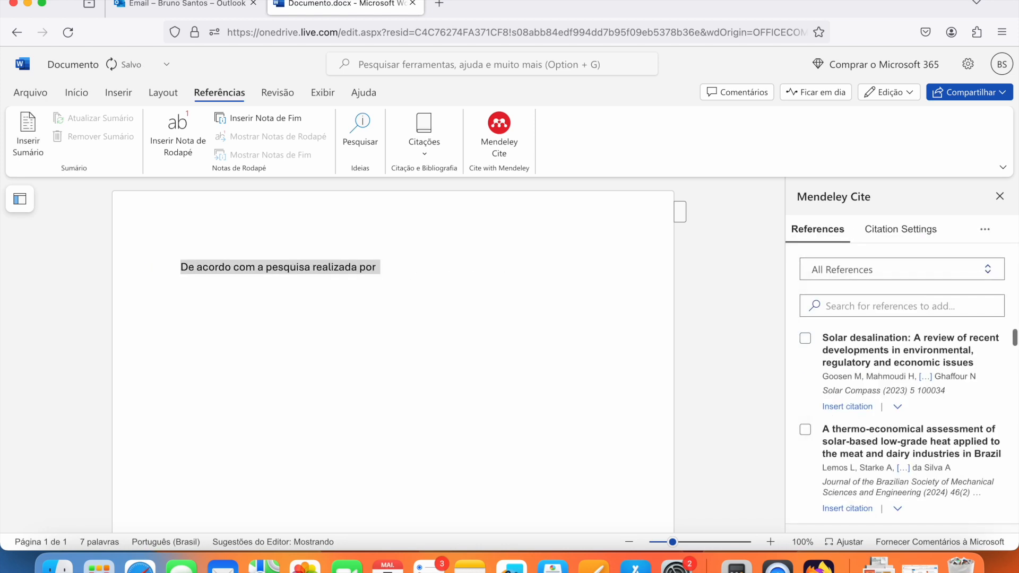
{"action": "left_click", "coordinate": [379, 263]}
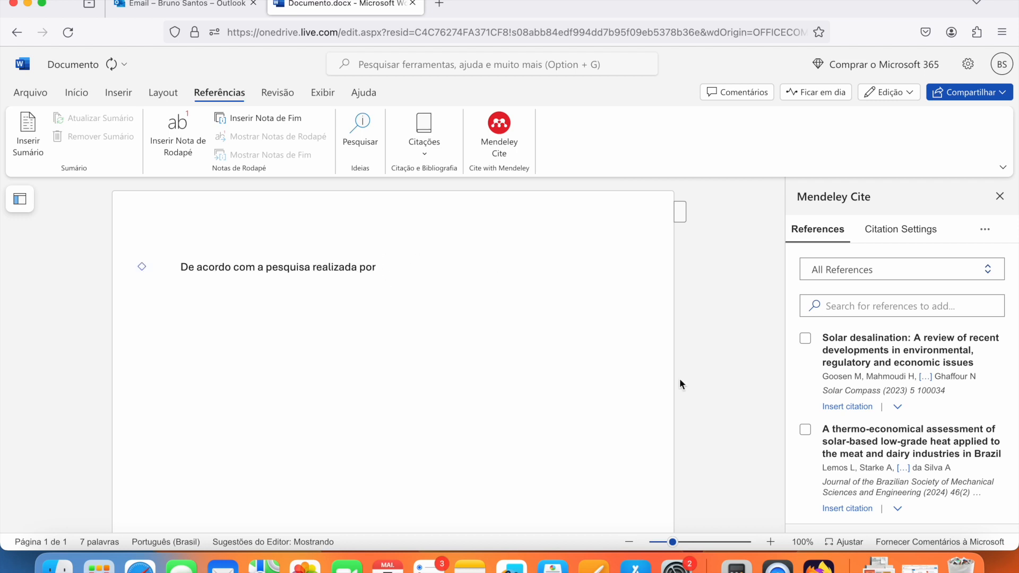
Step: Insert the review as an Author (Year) citation, GOOSEN et al., (2023), and start a new paragraph
{"action": "left_click", "coordinate": [897, 406]}
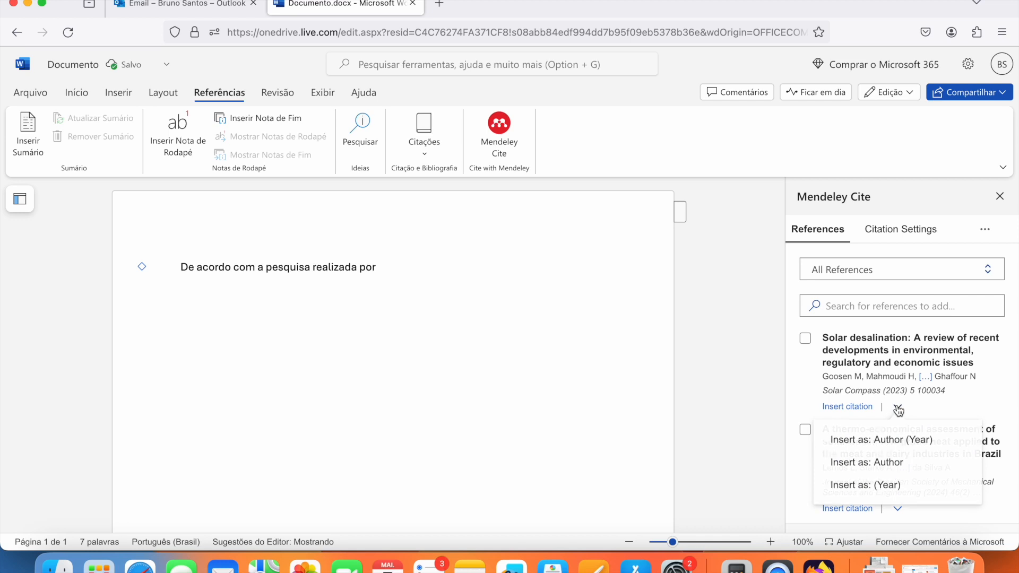
{"action": "left_click", "coordinate": [885, 447]}
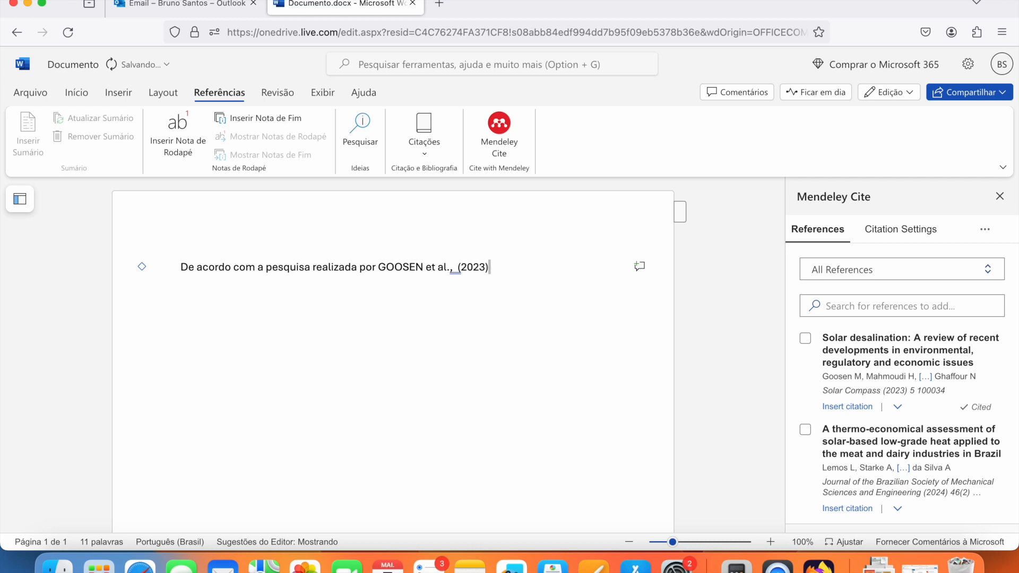
{"action": "key", "text": "Return"}
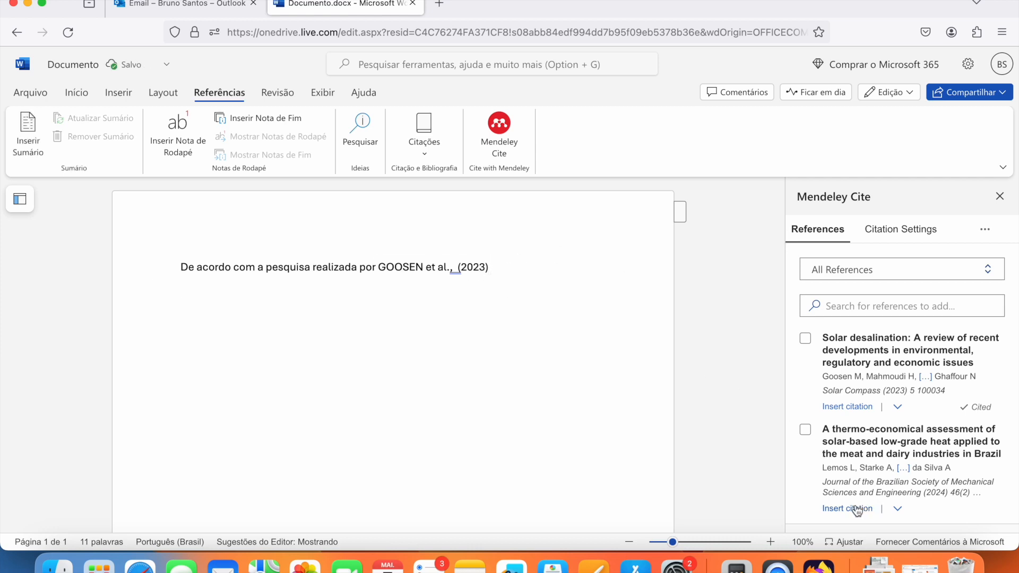
{"action": "scroll", "coordinate": [849, 435], "scroll_direction": "down", "scroll_amount": 3}
{"action": "scroll", "coordinate": [862, 423], "scroll_direction": "up", "scroll_amount": 2}
{"action": "scroll", "coordinate": [862, 425], "scroll_direction": "up", "scroll_amount": 1}
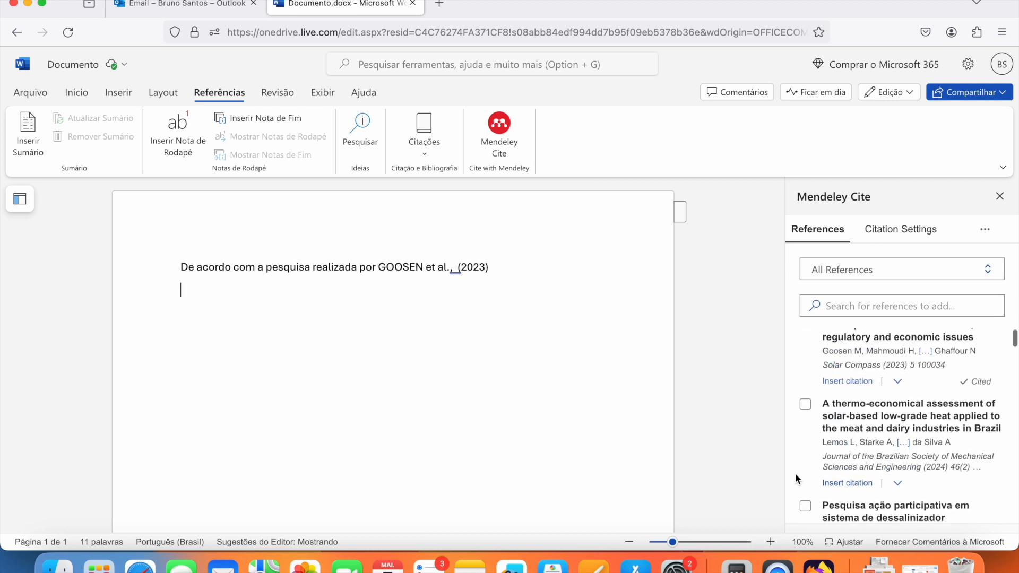
{"action": "left_click", "coordinate": [847, 483]}
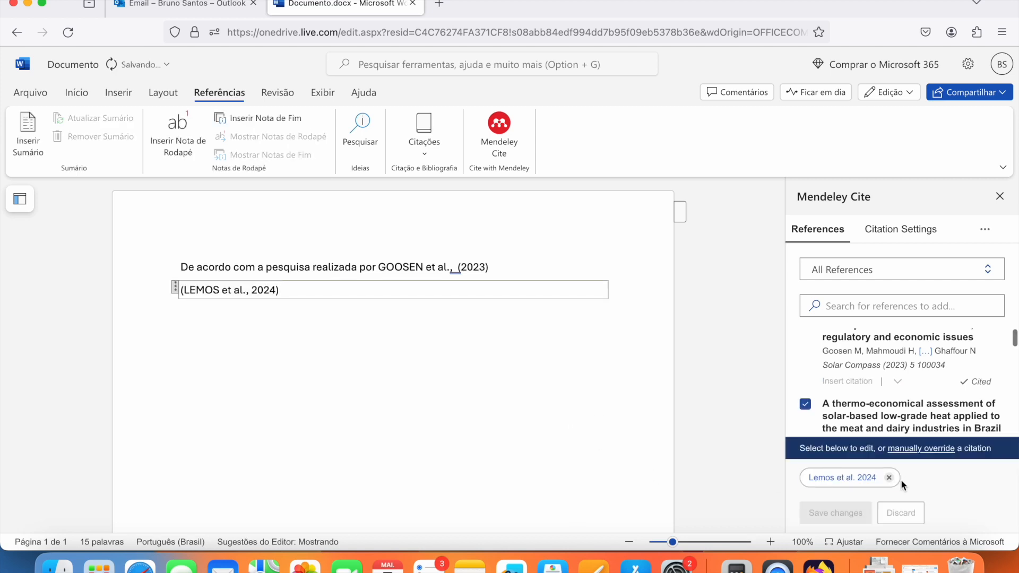
{"action": "left_click", "coordinate": [888, 478]}
{"action": "left_click", "coordinate": [839, 512]}
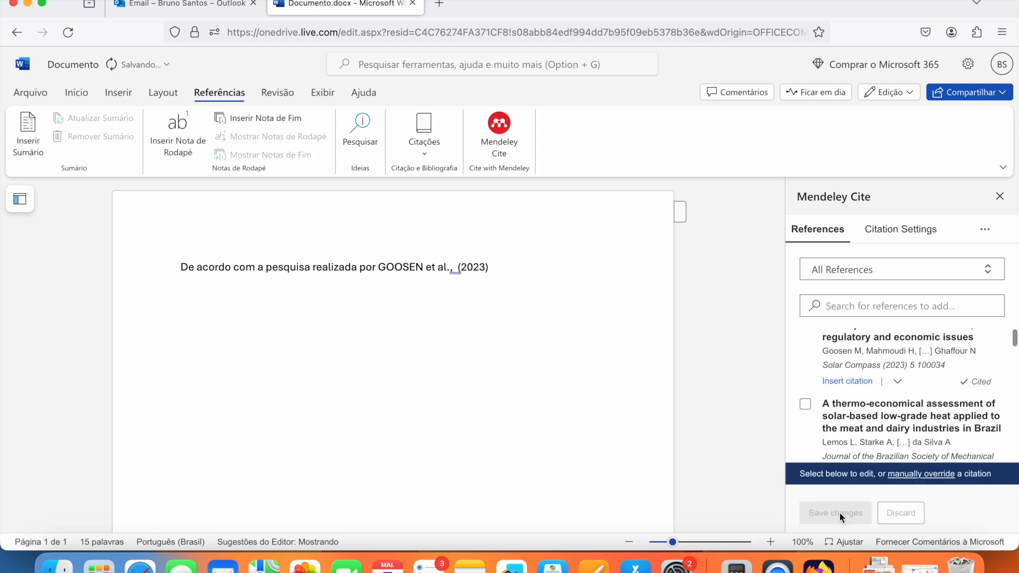
{"action": "left_click", "coordinate": [471, 306]}
{"action": "scroll", "coordinate": [886, 477], "scroll_direction": "up", "scroll_amount": 1}
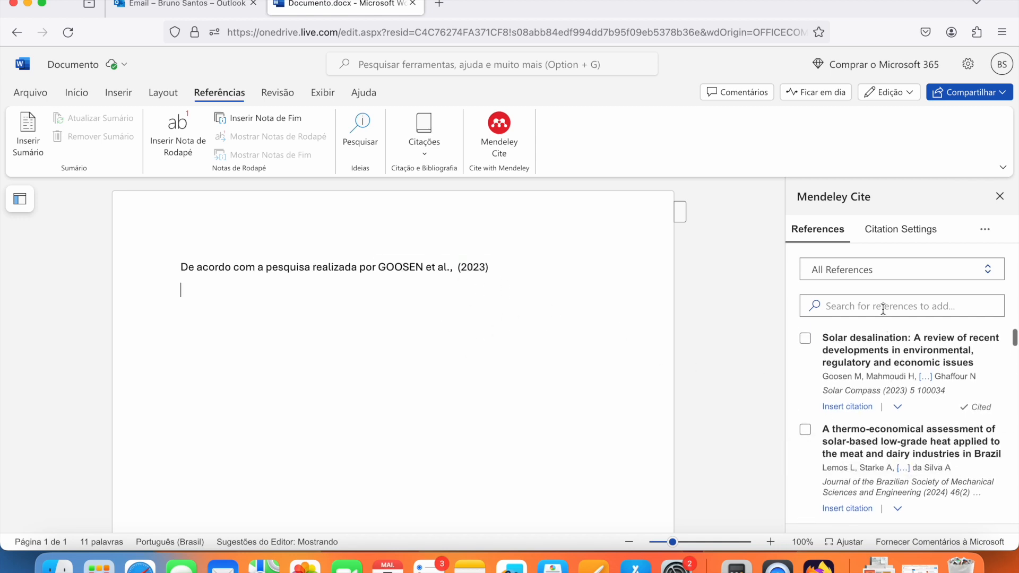
{"action": "left_click", "coordinate": [878, 270]}
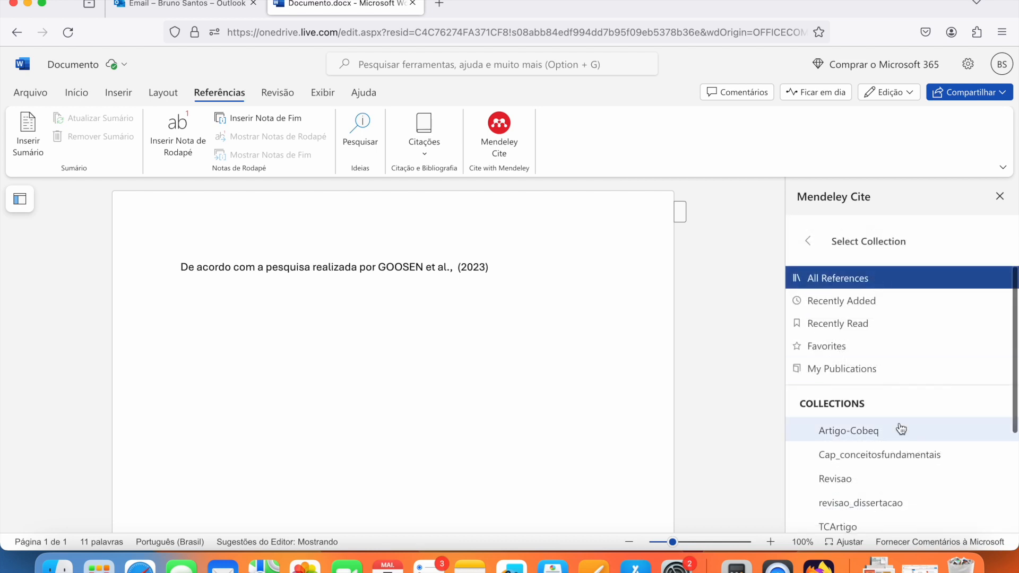
{"action": "scroll", "coordinate": [900, 429], "scroll_direction": "down", "scroll_amount": 2}
{"action": "left_click", "coordinate": [892, 375]}
{"action": "scroll", "coordinate": [913, 393], "scroll_direction": "down", "scroll_amount": 2}
{"action": "scroll", "coordinate": [912, 393], "scroll_direction": "down", "scroll_amount": 3}
{"action": "scroll", "coordinate": [913, 393], "scroll_direction": "up", "scroll_amount": 8}
{"action": "left_click", "coordinate": [901, 270]}
{"action": "left_click", "coordinate": [882, 284]}
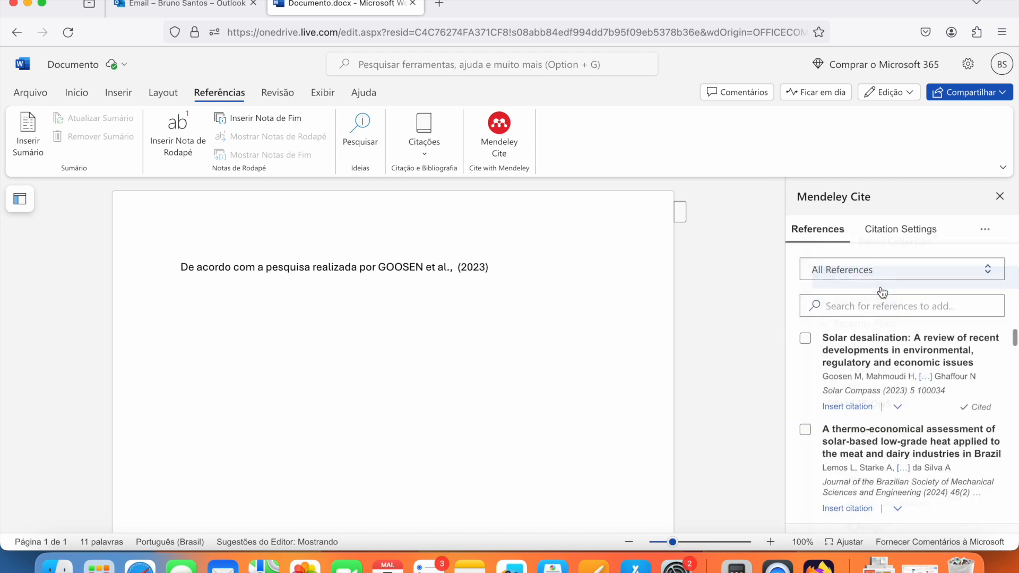